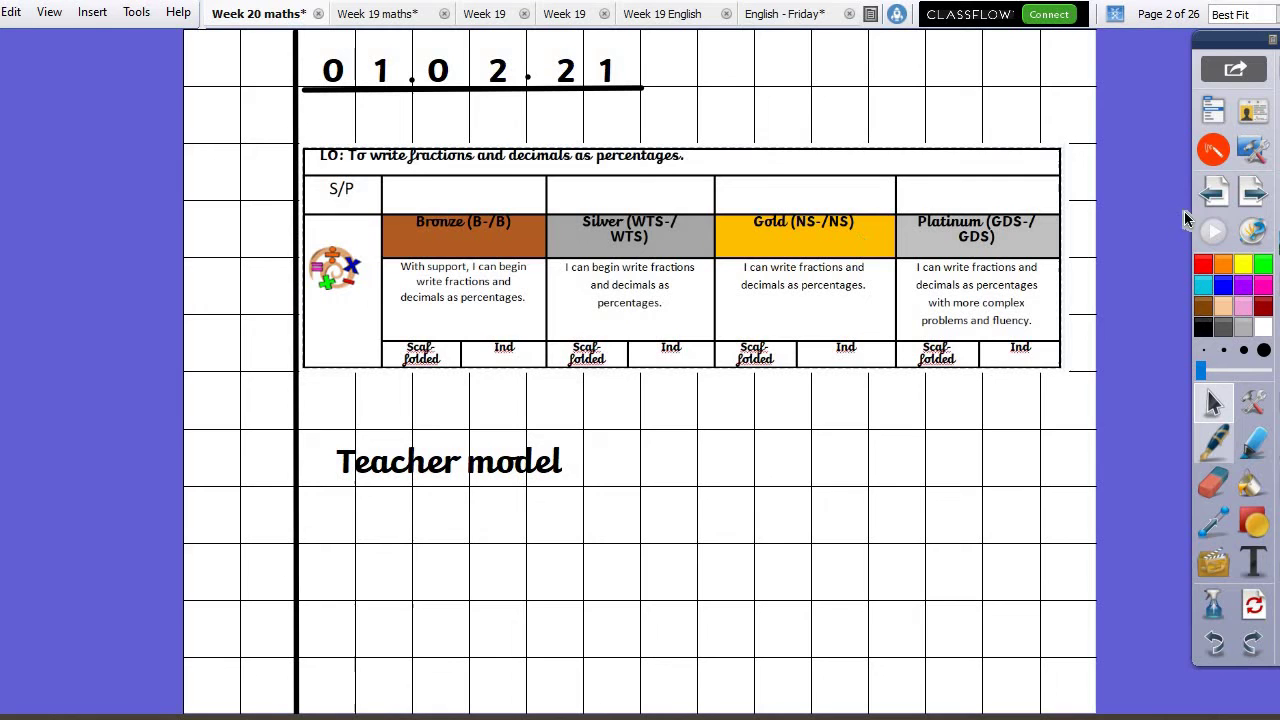
Advance to the fraction grids page and add a '75' text label right of the blue grid.
click(1258, 200)
click(1258, 200)
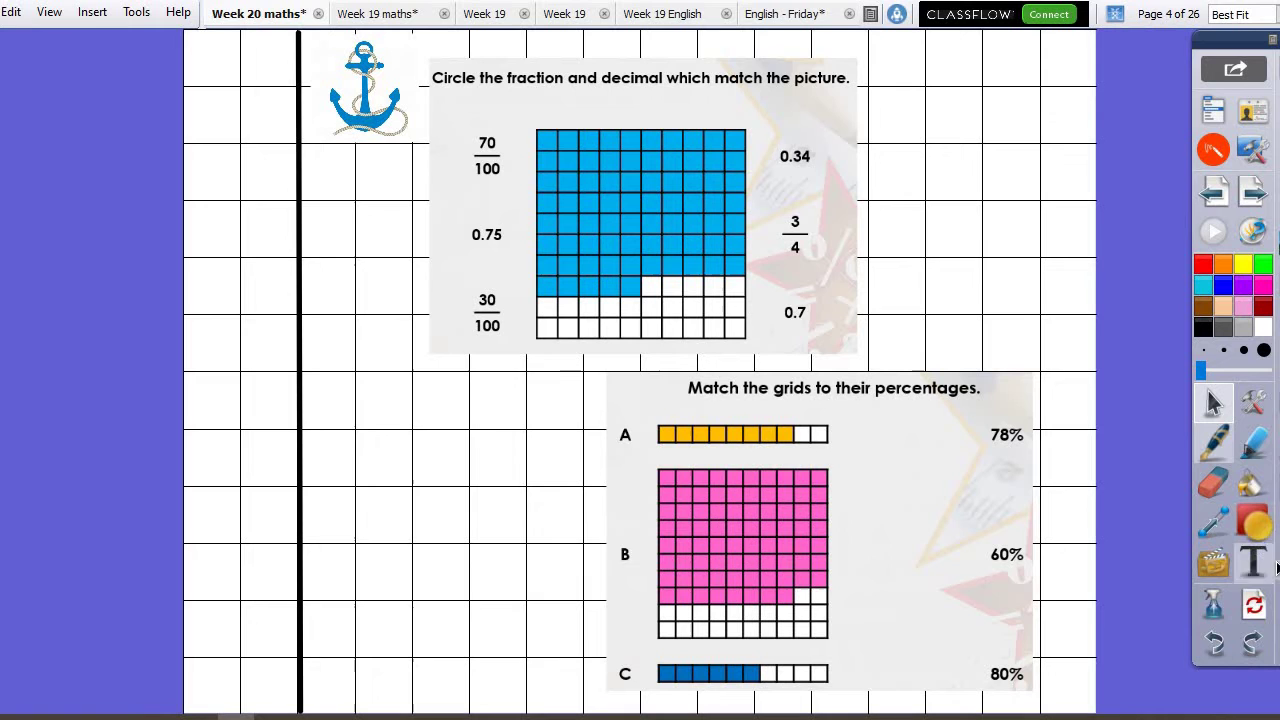
click(1254, 563)
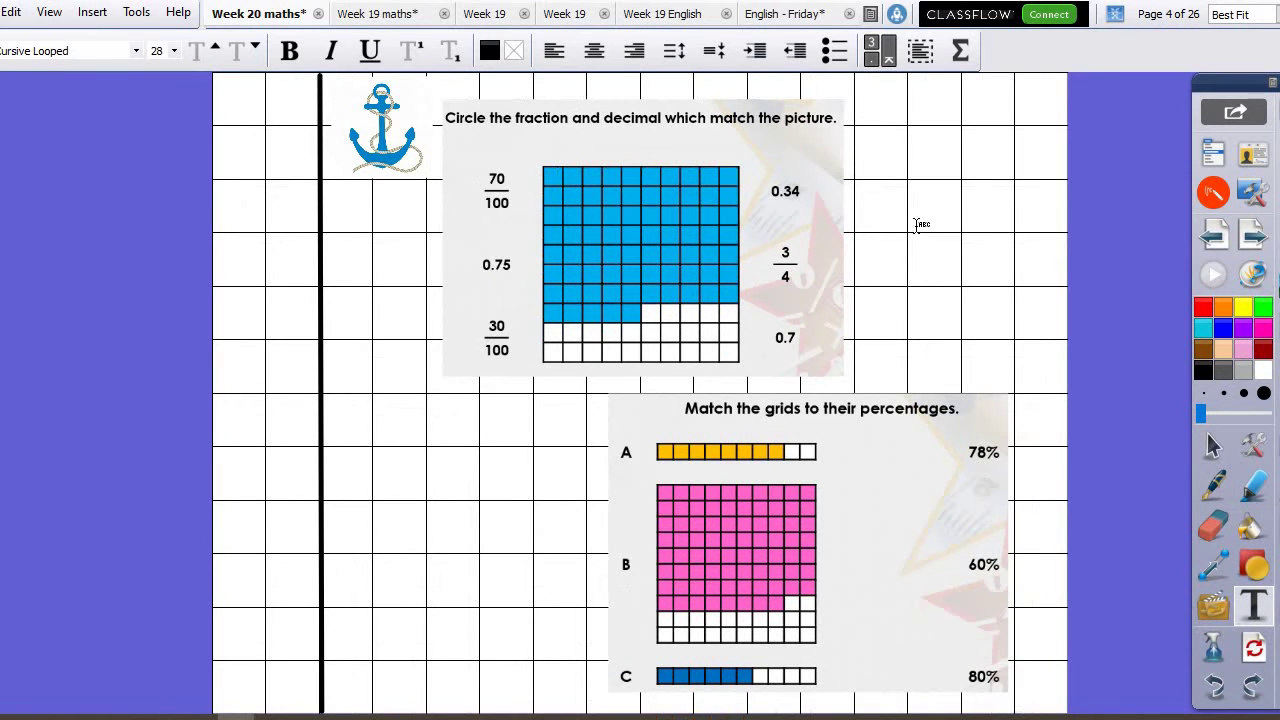
click(917, 224)
text(75)
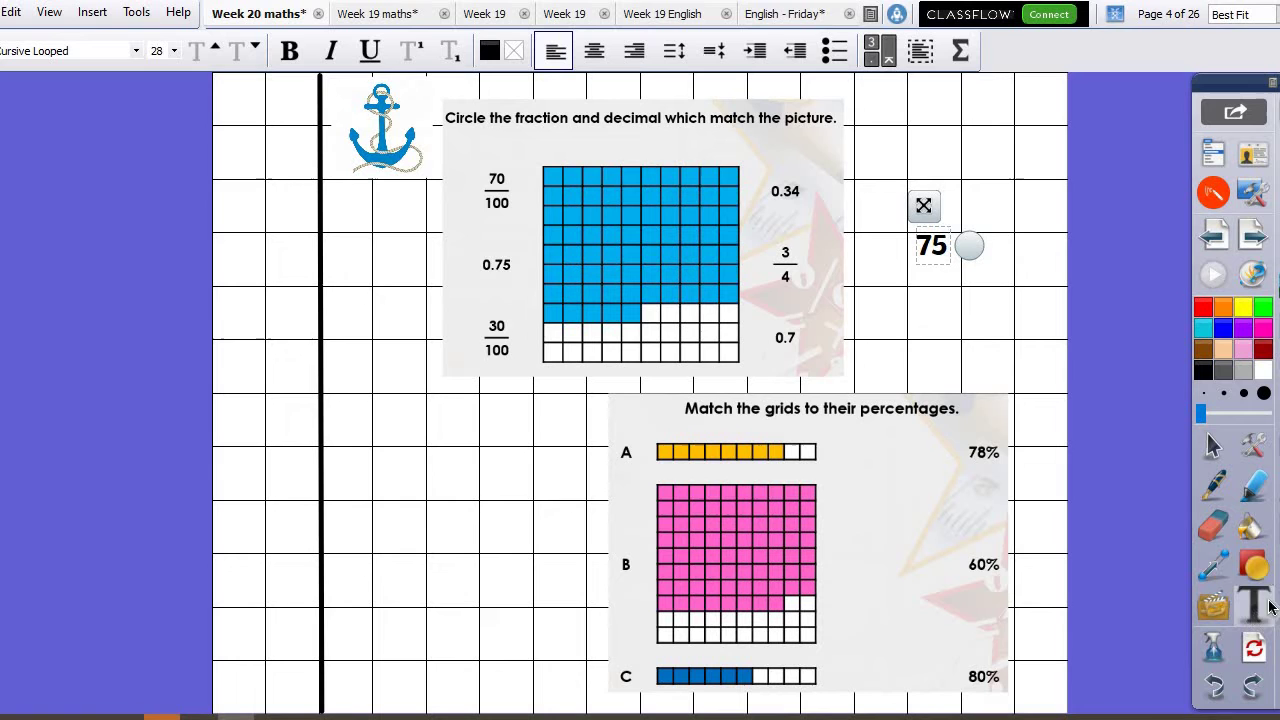
key(Escape)
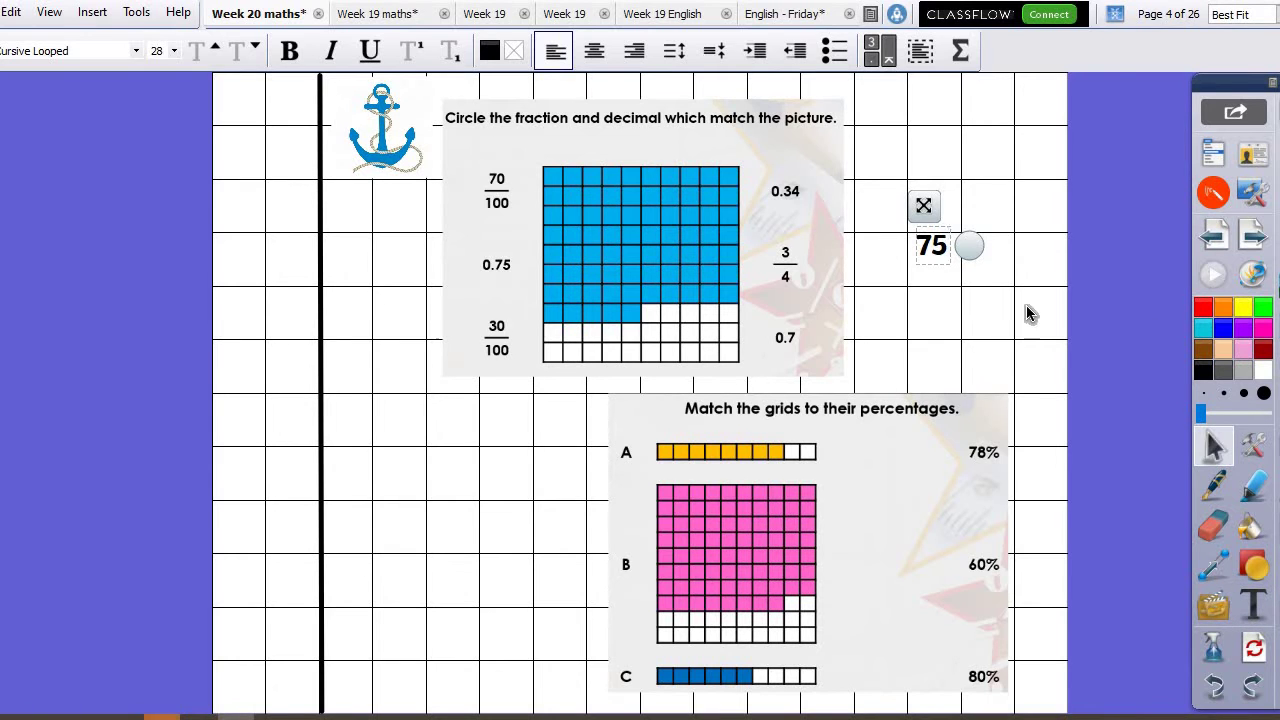
click(1027, 313)
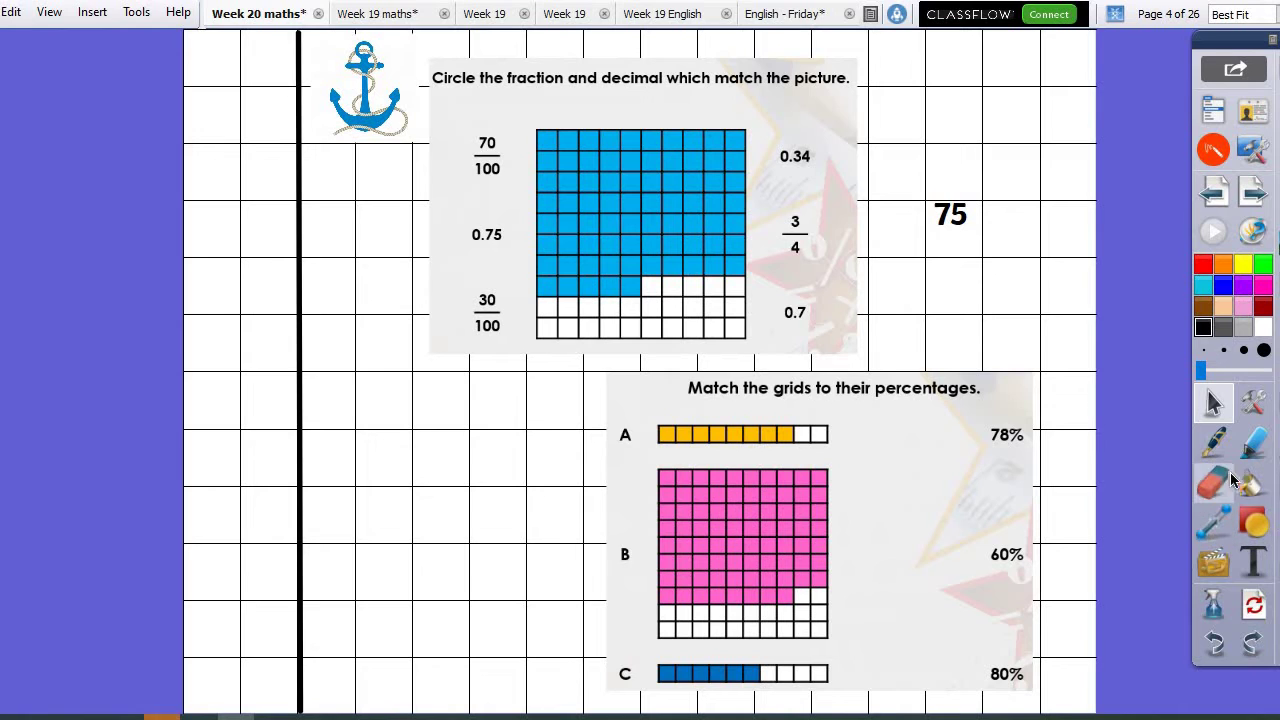
Cover 70/100, 30/100, 0.34 and 0.7 with thick red highlighter dots.
click(1253, 442)
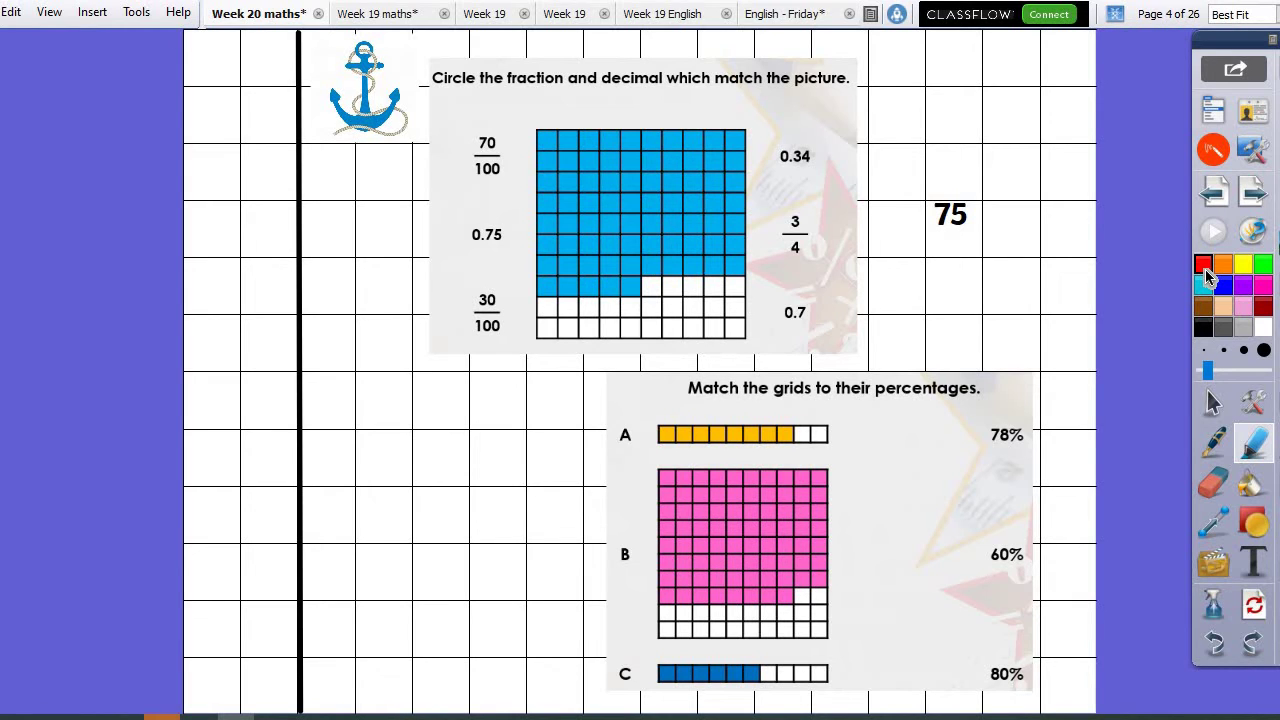
click(482, 141)
click(1221, 371)
click(486, 151)
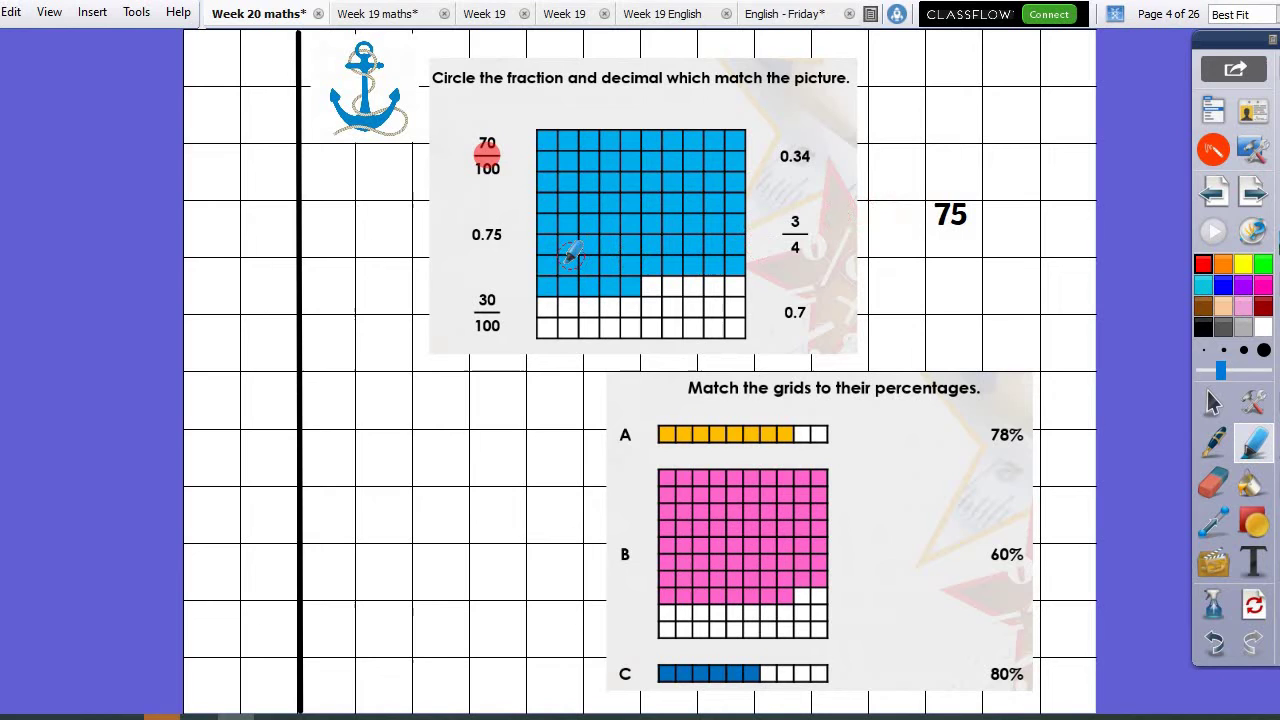
click(487, 310)
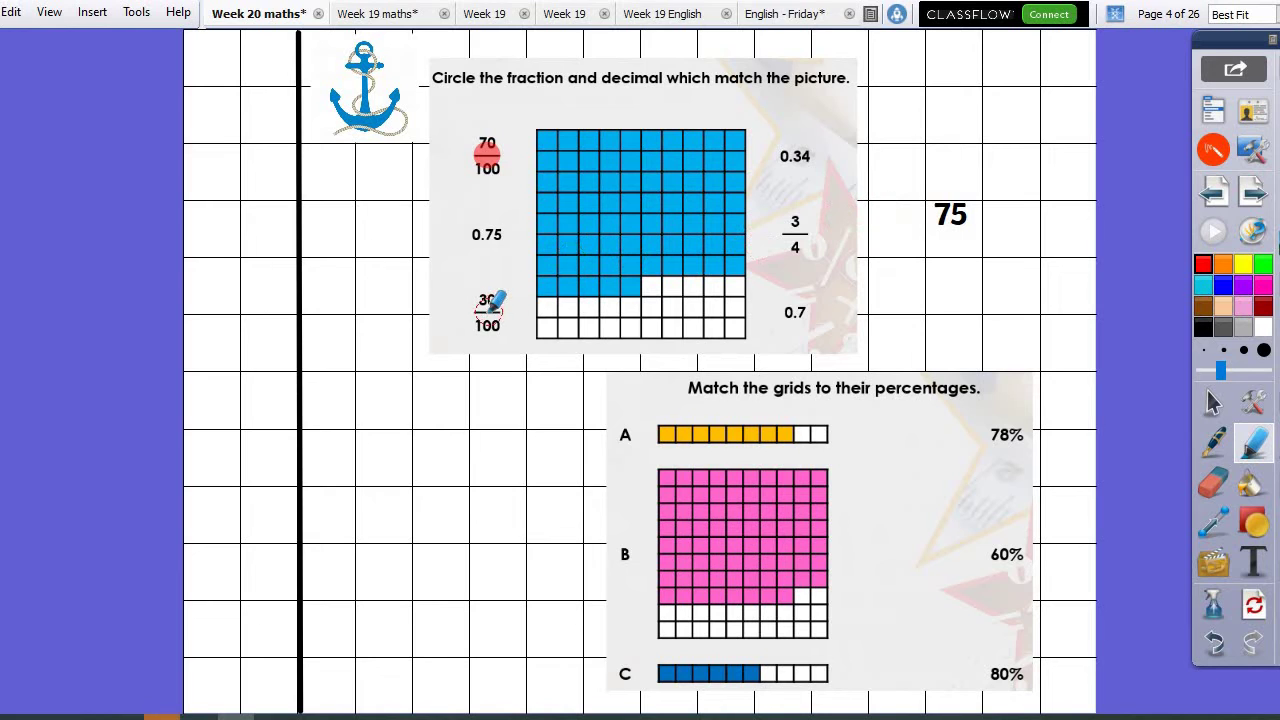
click(795, 157)
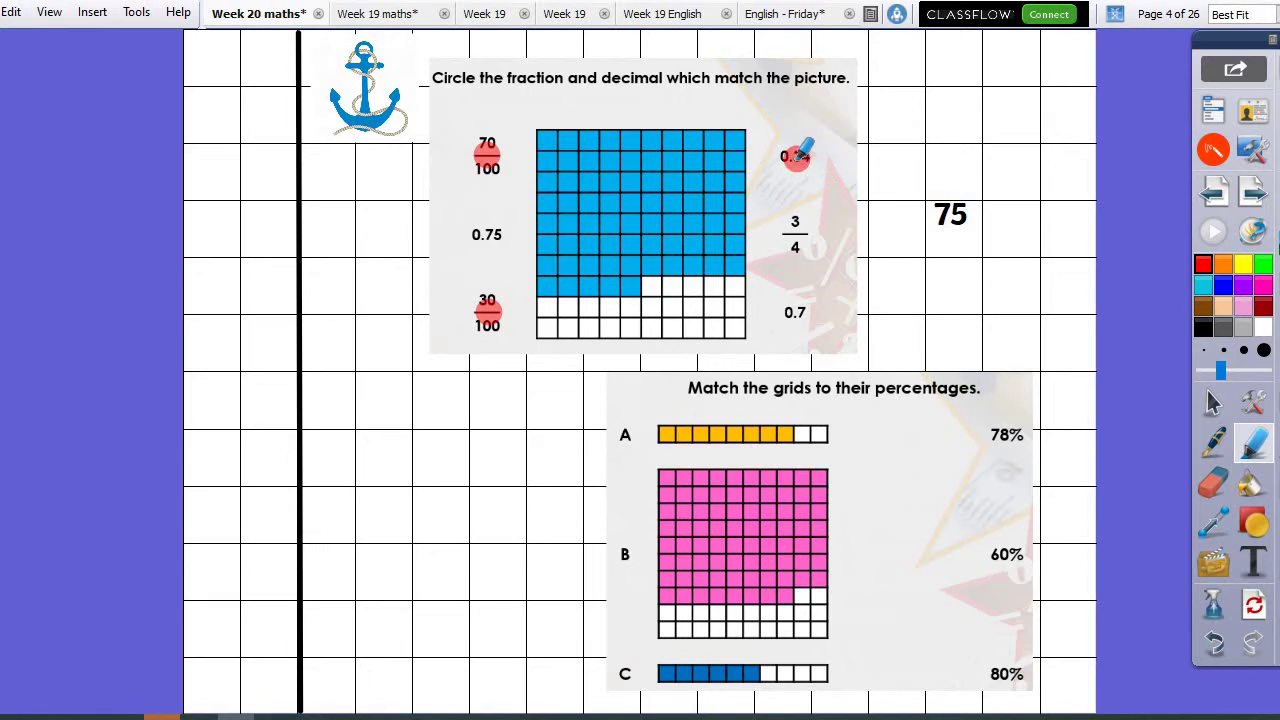
click(793, 312)
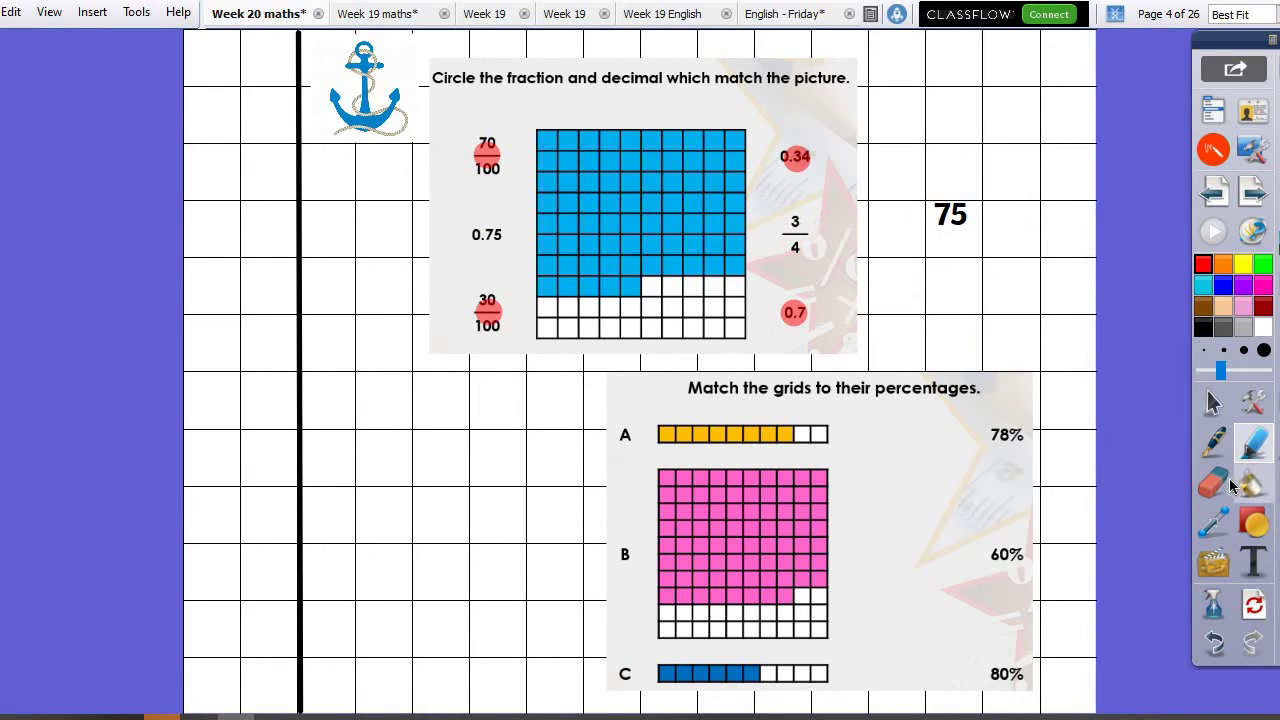
click(1225, 535)
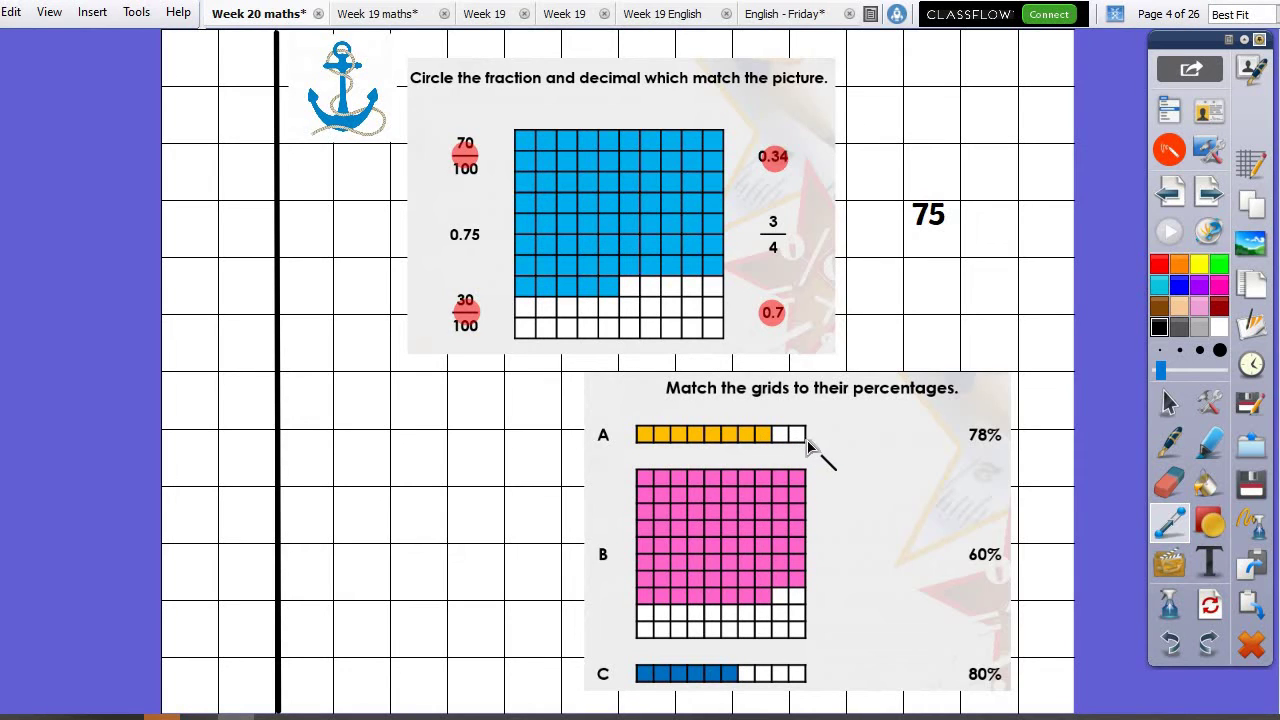
Draw lines matching grid A to 80%, grid B to 78% and grid C to 60%, then go to page 5.
mouse_move(805, 441)
mouse_down()
mouse_move(990, 648)
mouse_move(1018, 704)
mouse_move(975, 662)
mouse_up()
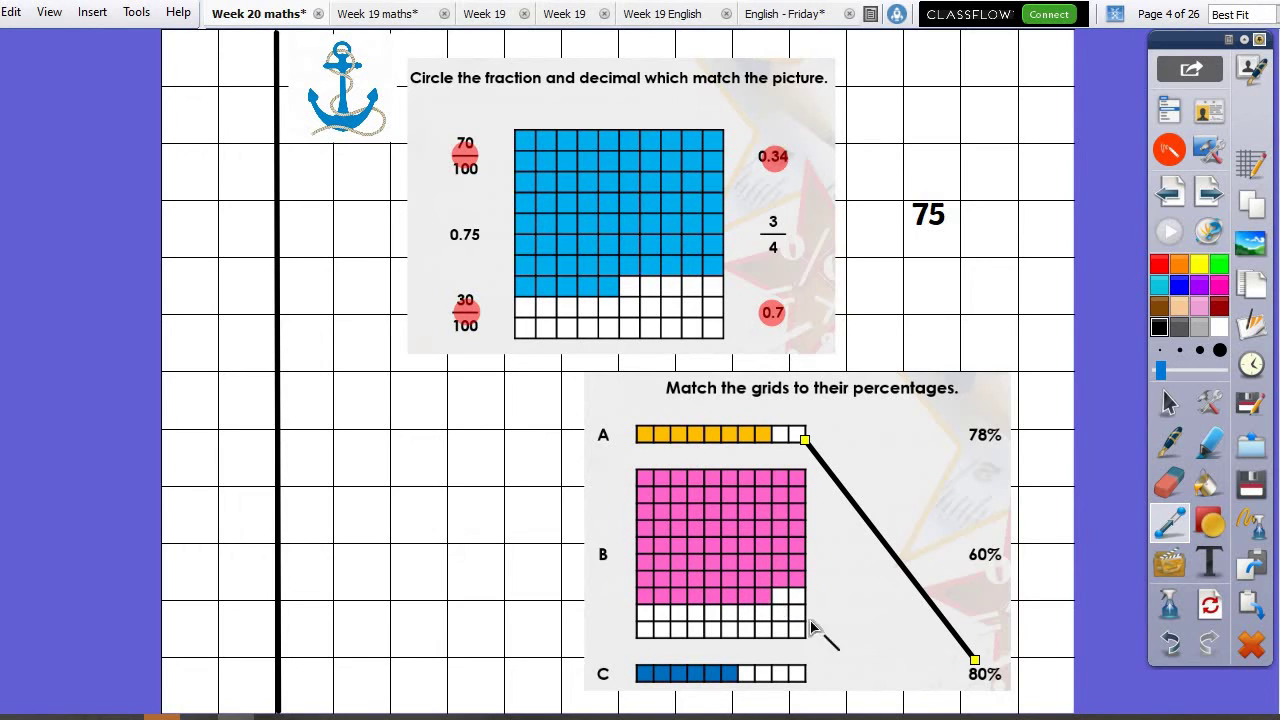
click(810, 673)
drag(810, 673, 965, 447)
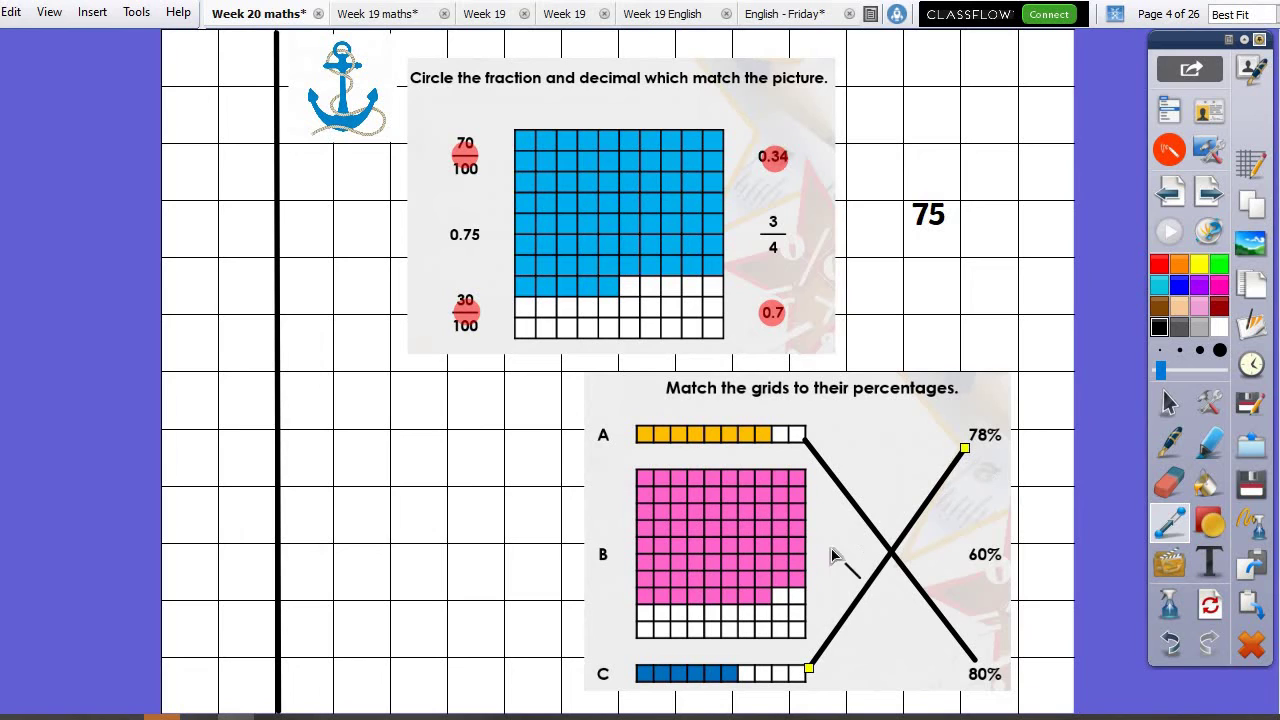
drag(815, 657, 805, 585)
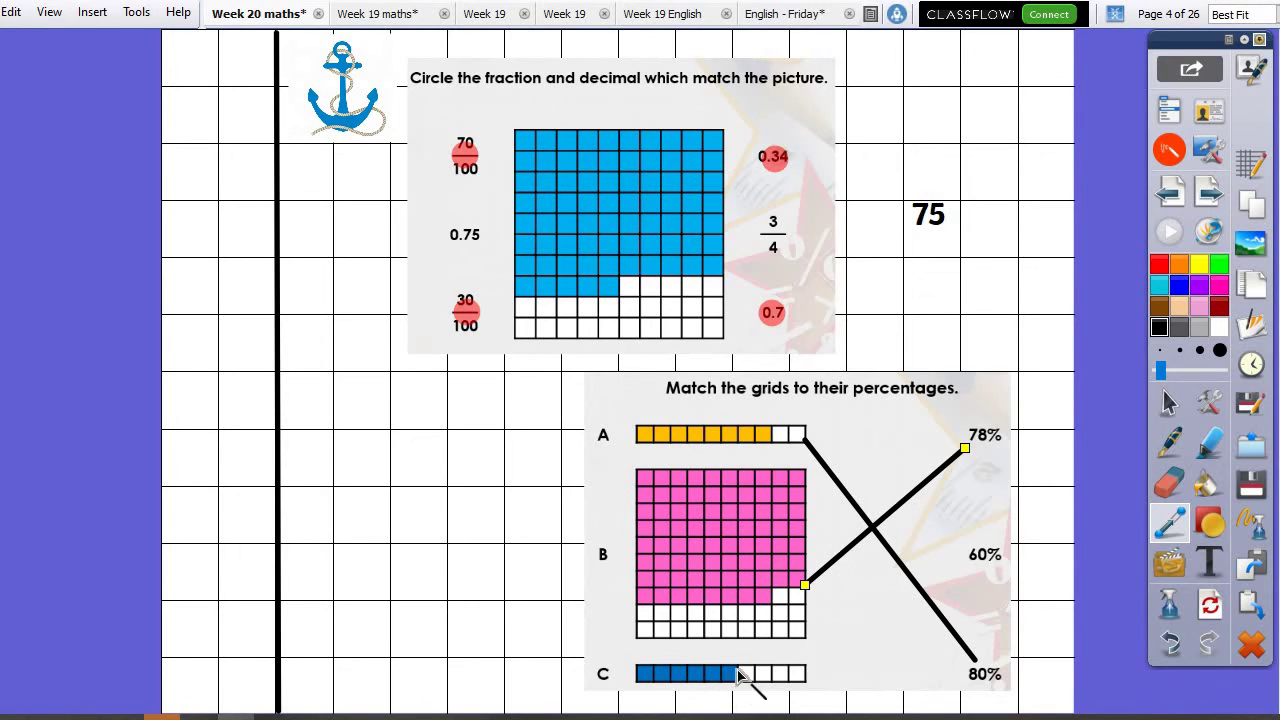
drag(837, 660, 962, 572)
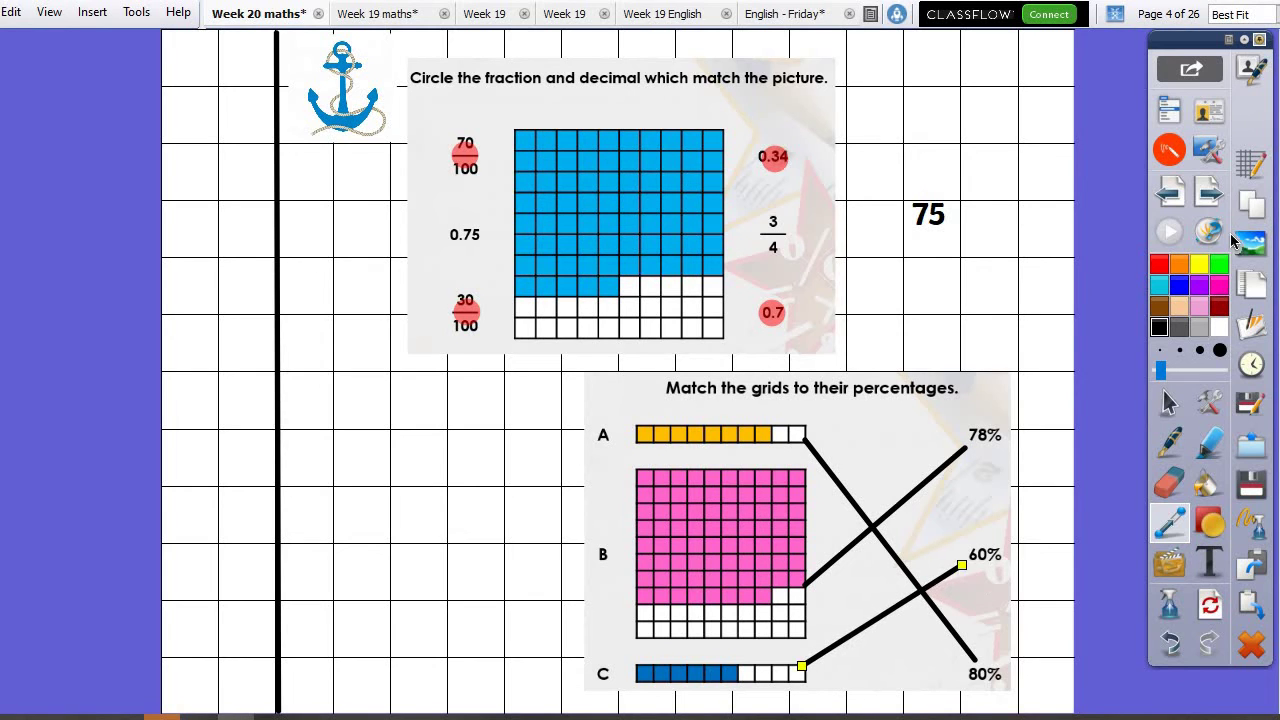
click(1210, 192)
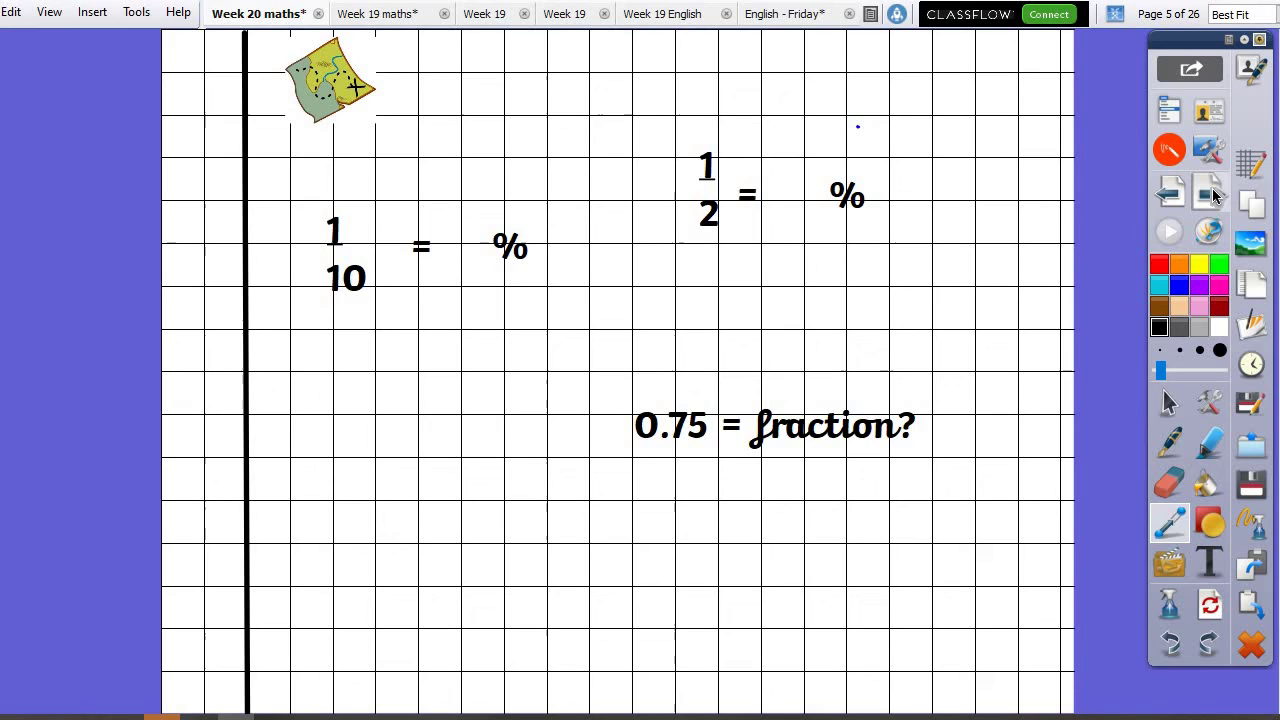
Write the working 10 over 100 in a text box beneath 1/10.
click(1209, 566)
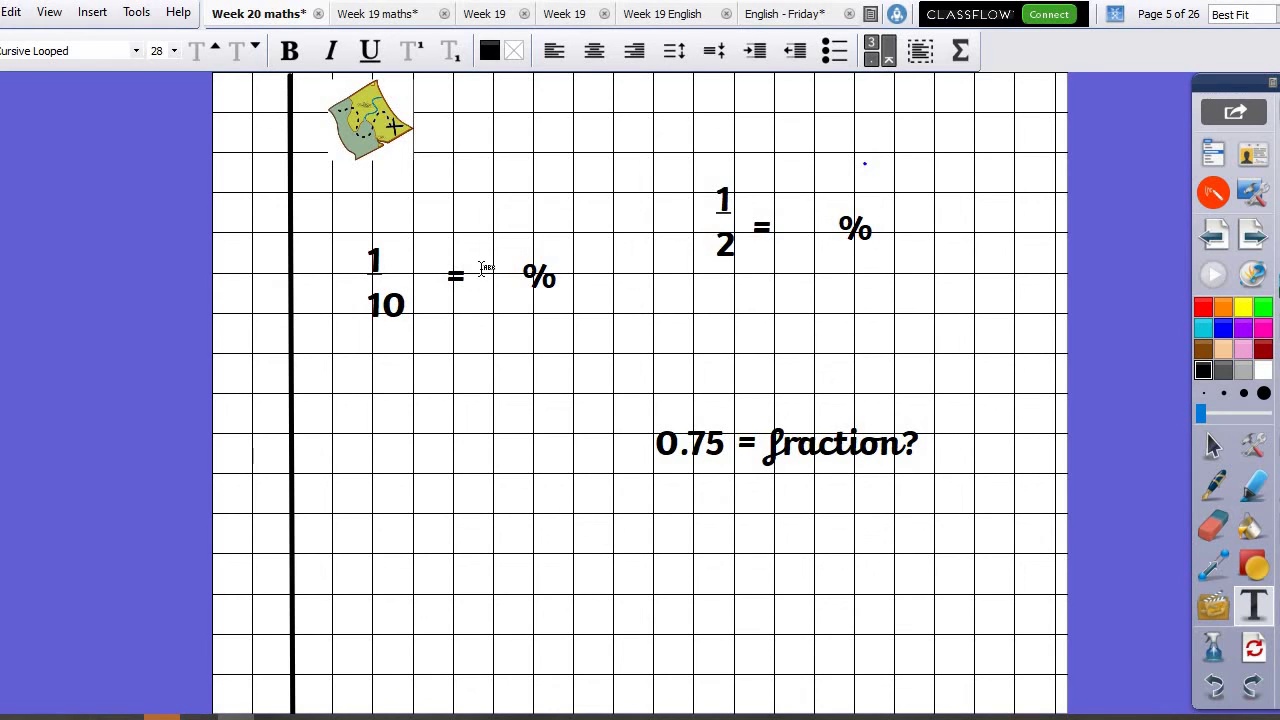
click(485, 268)
click(545, 265)
click(527, 267)
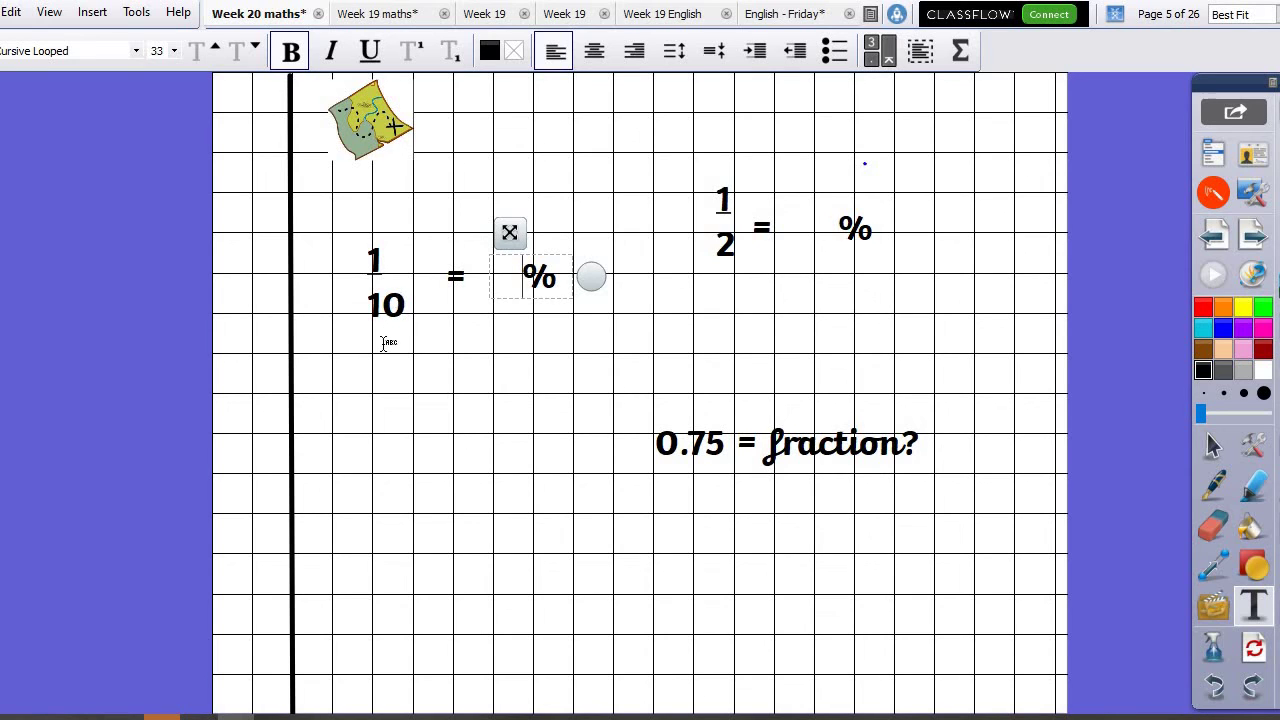
click(383, 343)
click(383, 370)
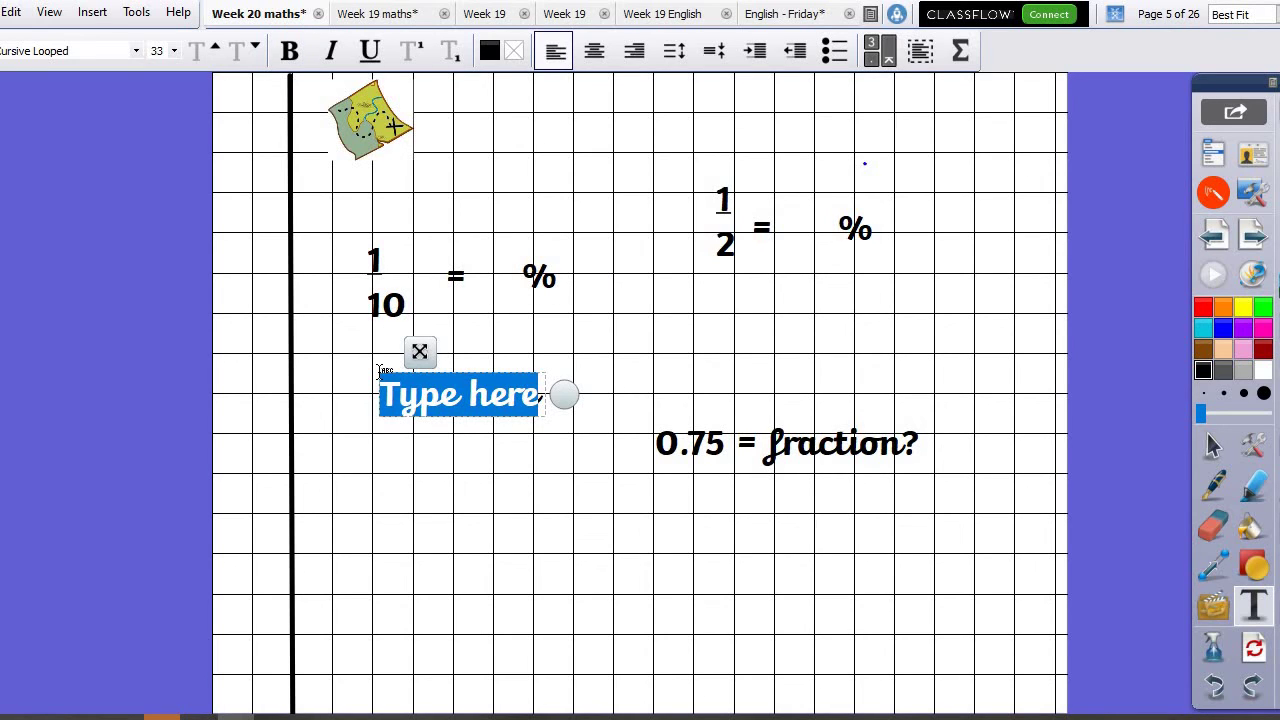
text(10)
key(Return)
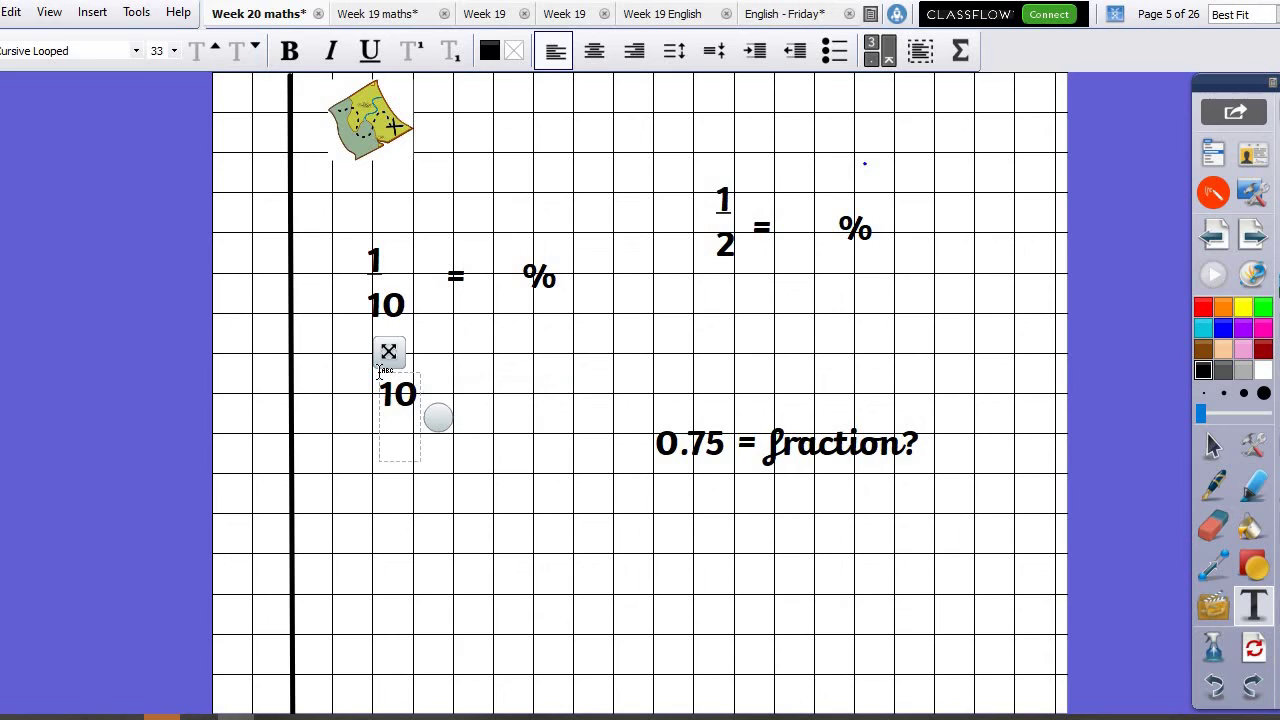
text(100)
click(525, 266)
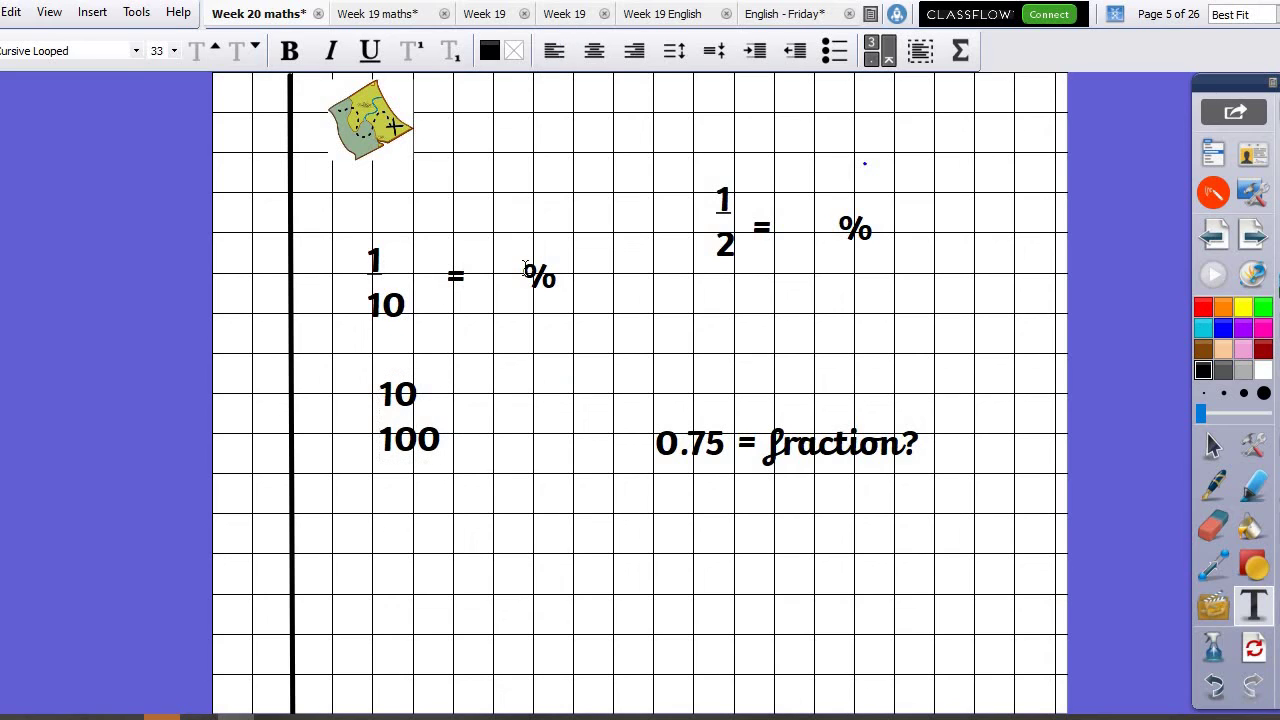
Type 10 before the % so it reads 1/10 = 10%, widening the box onto one line.
click(525, 266)
click(524, 266)
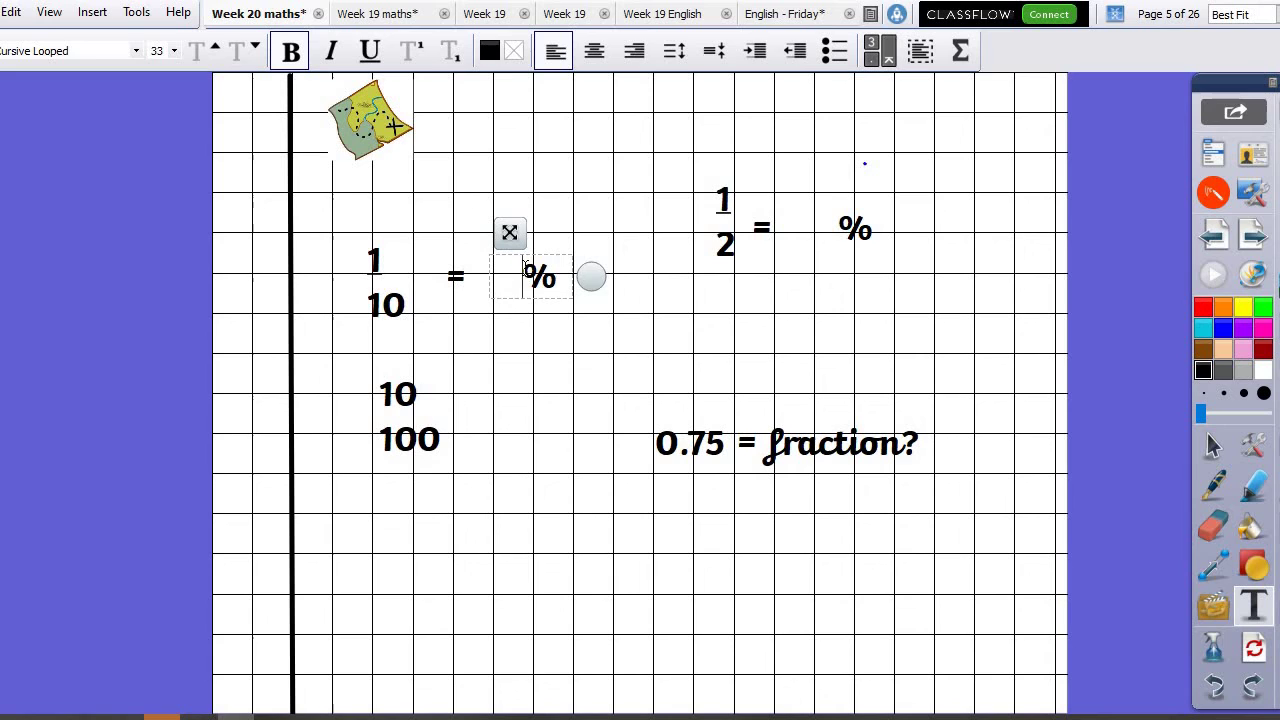
text(10)
drag(591, 292, 757, 314)
Write the working 50 over 100 in a new text note above 1/2.
click(836, 207)
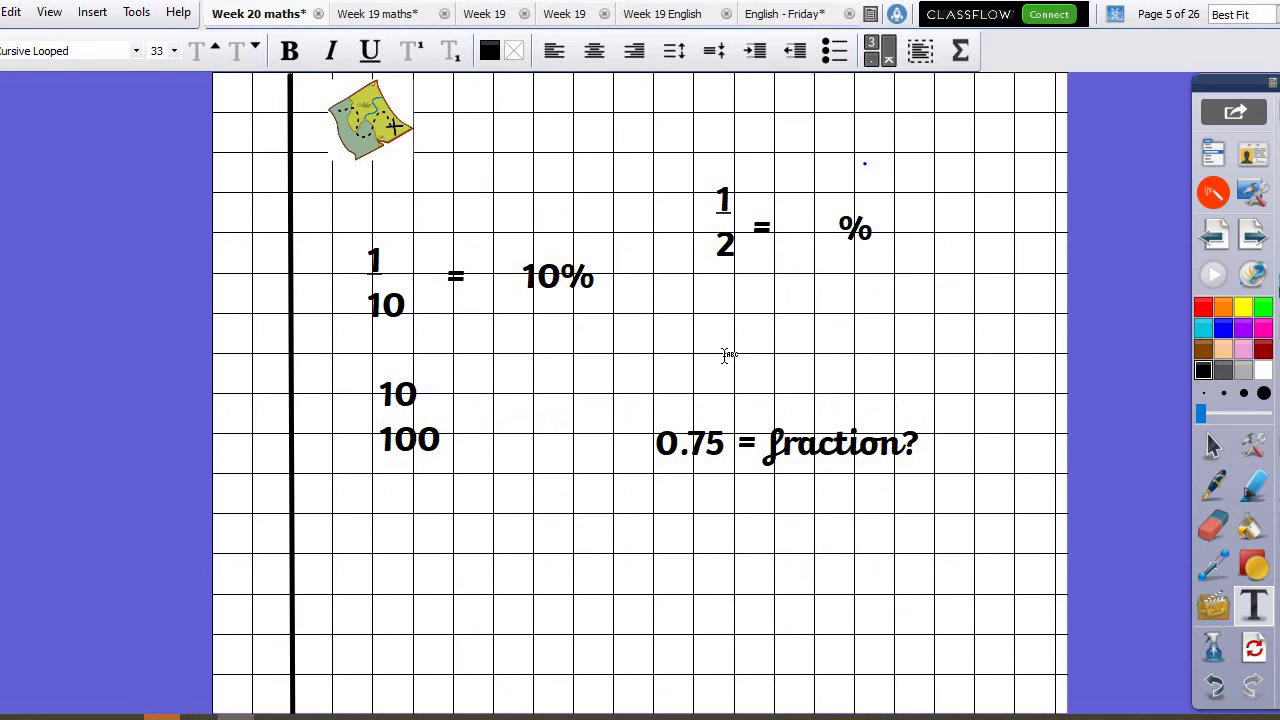
click(841, 219)
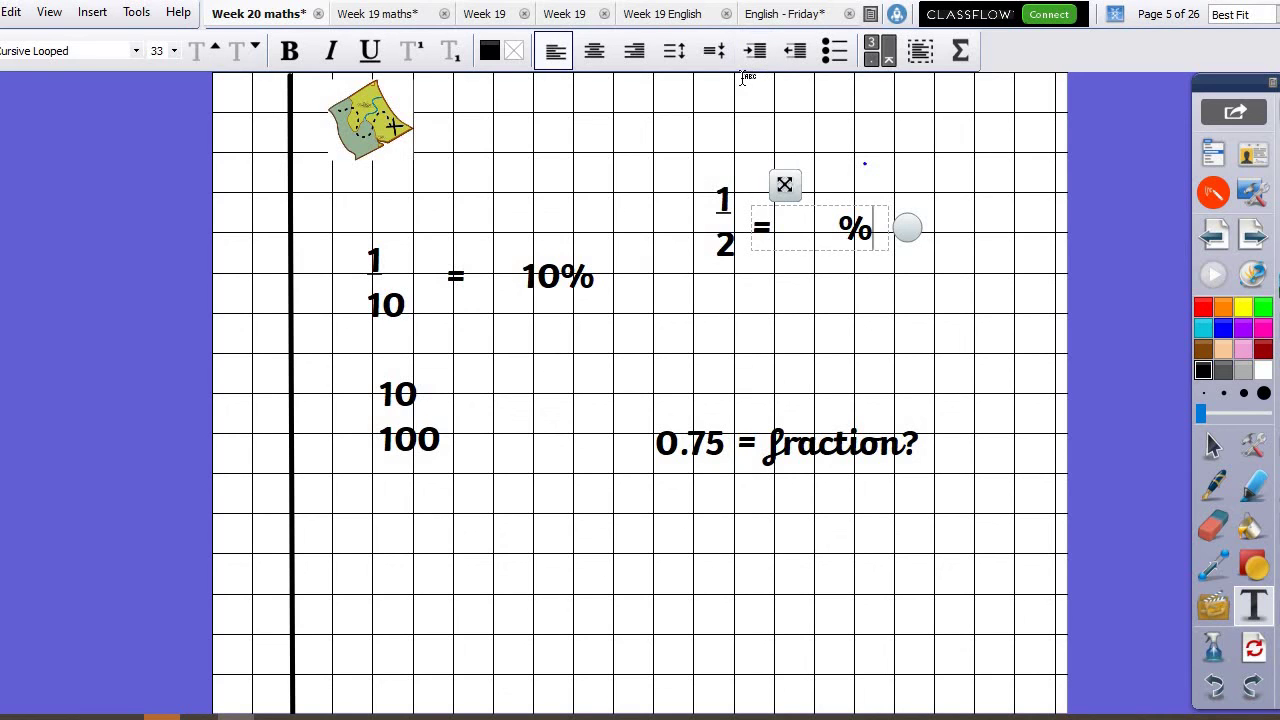
click(743, 77)
text(50)
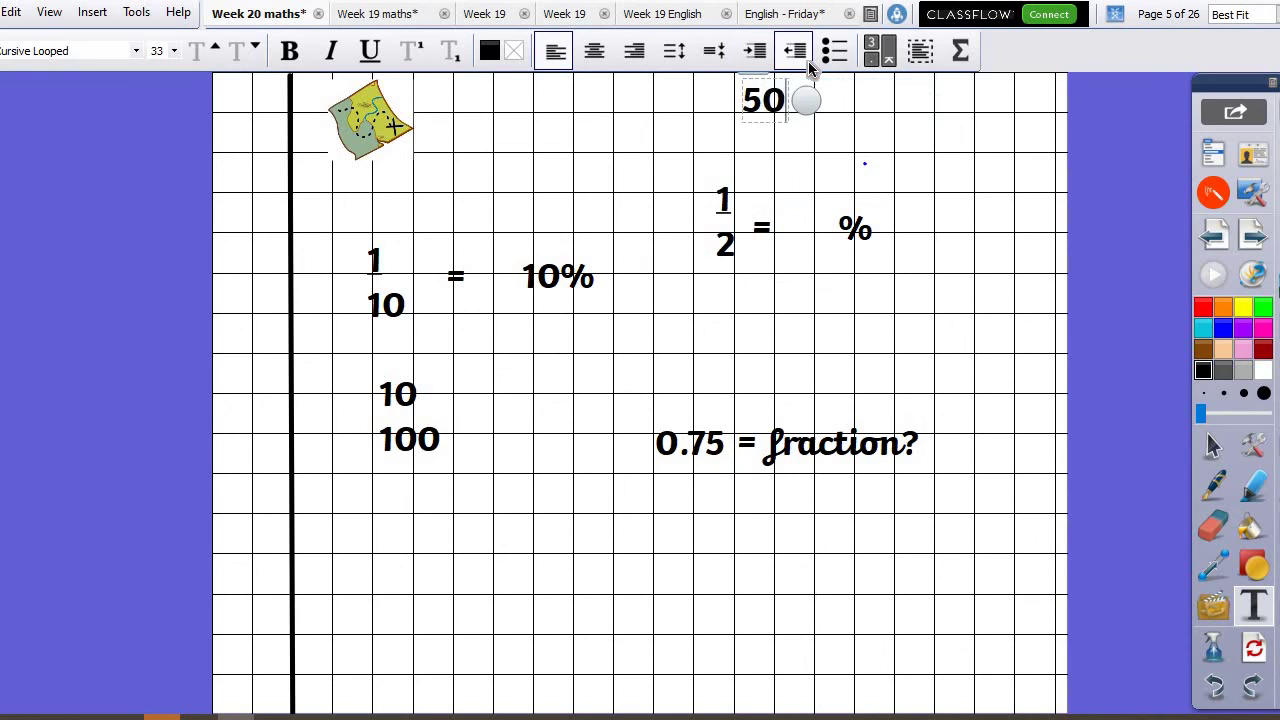
key(Return)
text(100)
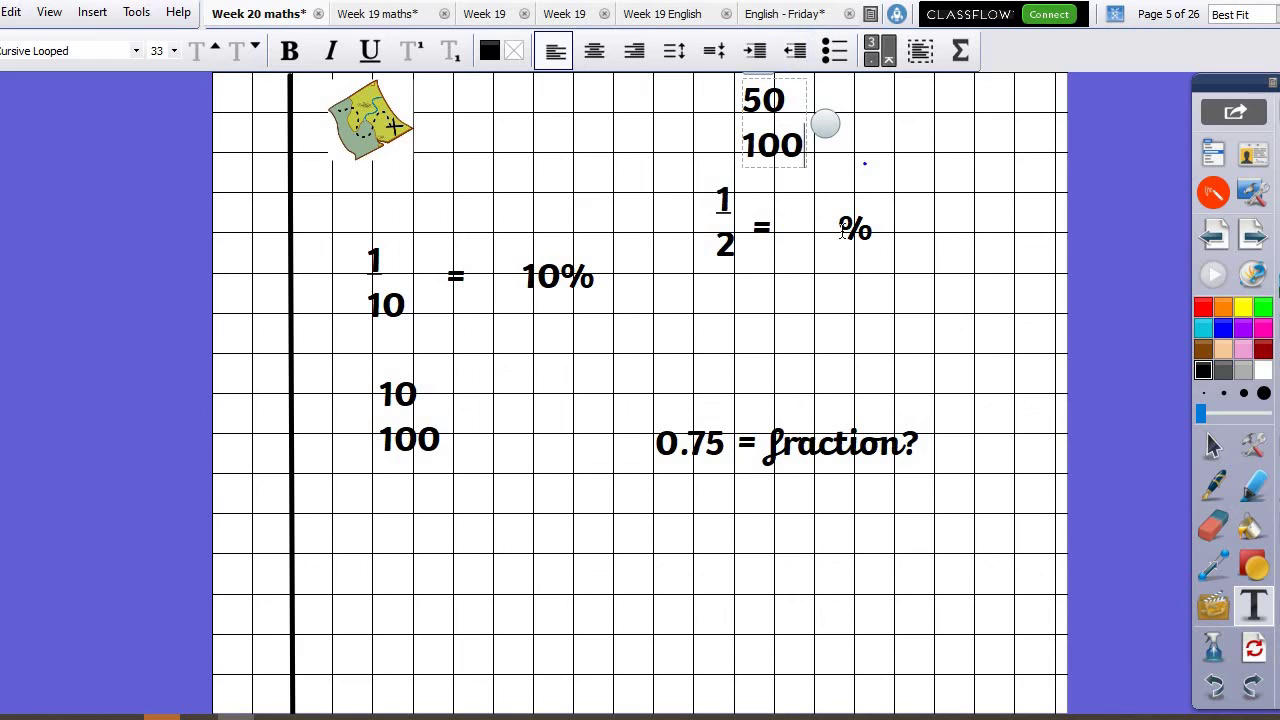
Type 50 before the % so it reads 1/2 = 50%, widening the box onto one line.
click(841, 232)
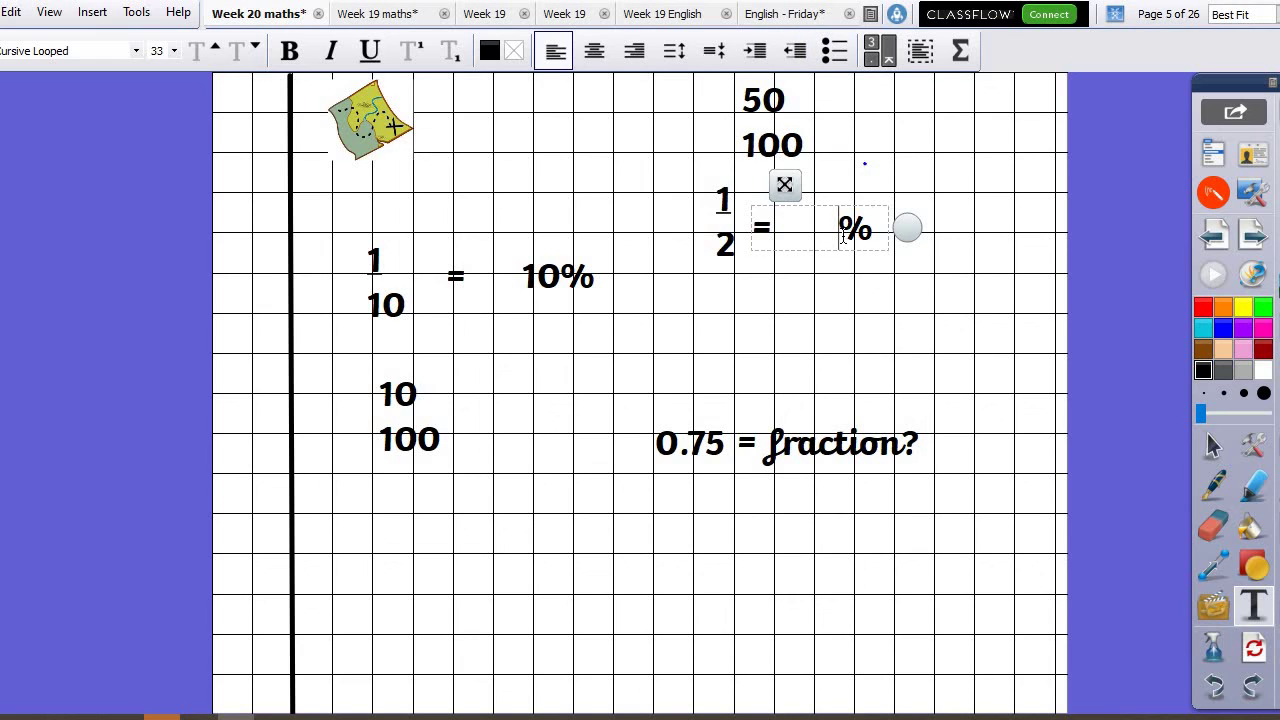
key(Return)
text(50)
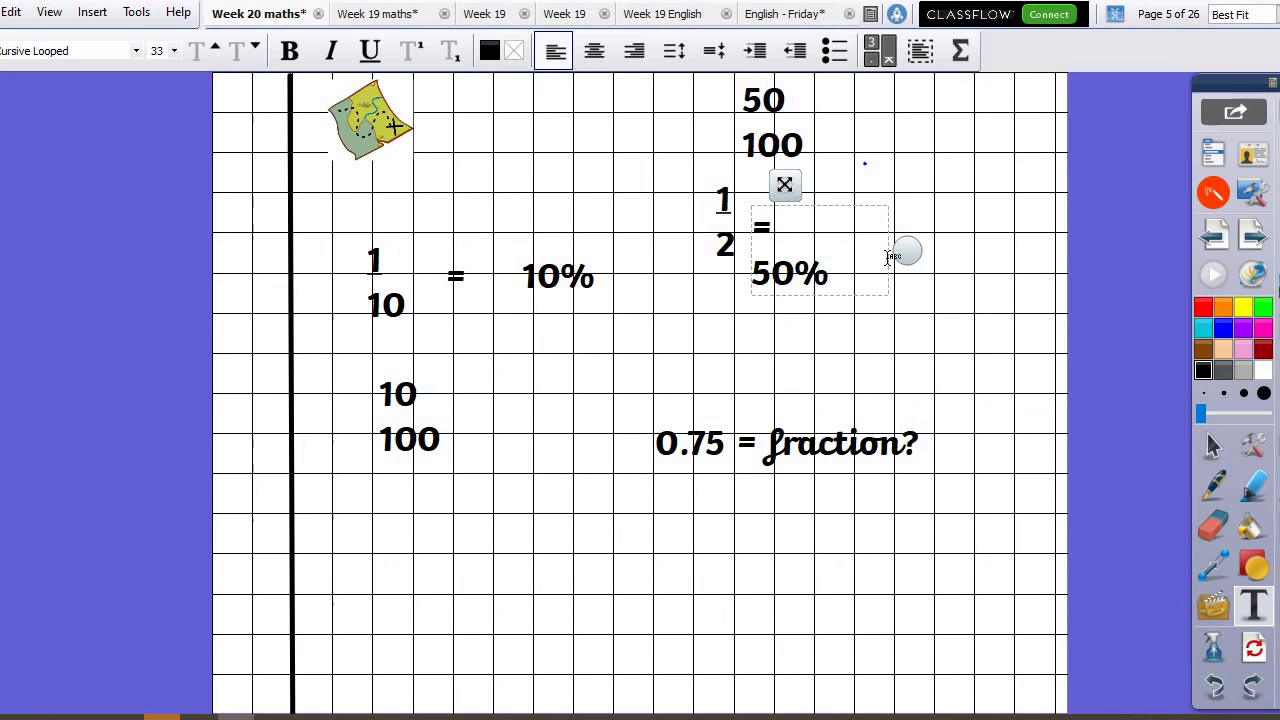
drag(909, 252, 1063, 226)
click(877, 450)
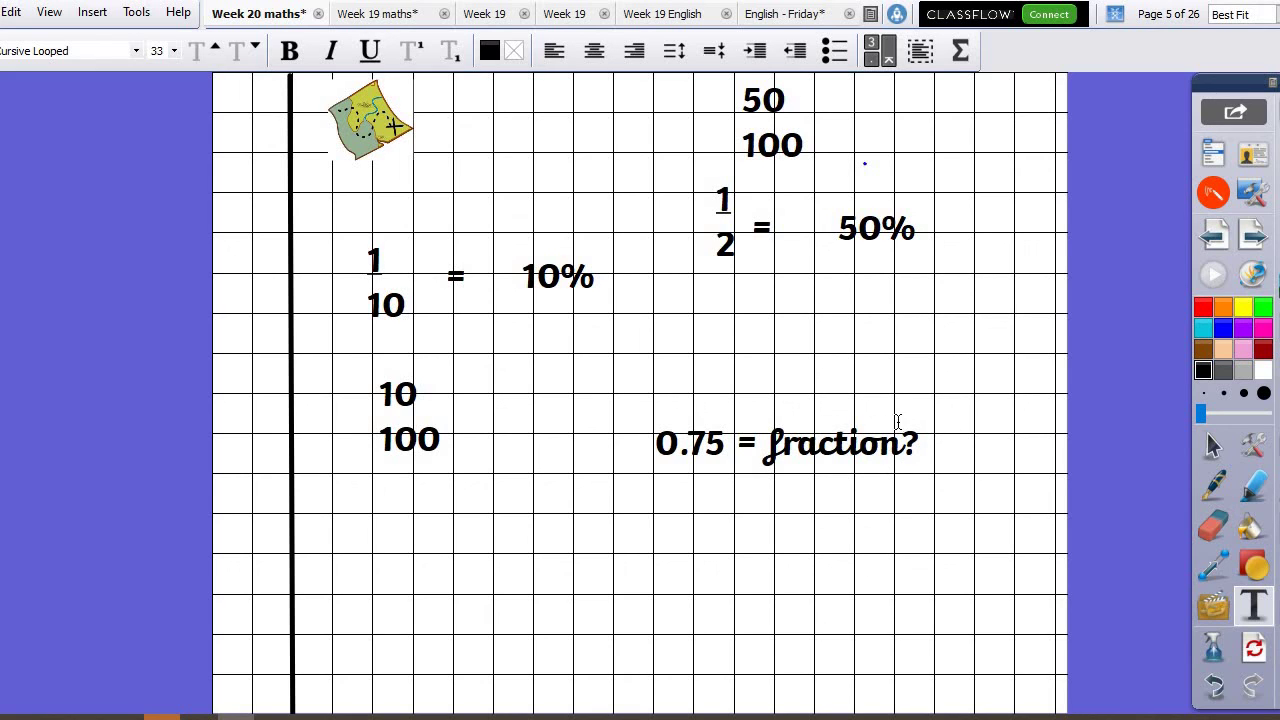
Add 75 over 100 on new lines under the '0.75 = fraction?' text.
click(897, 421)
key(Return)
text(75)
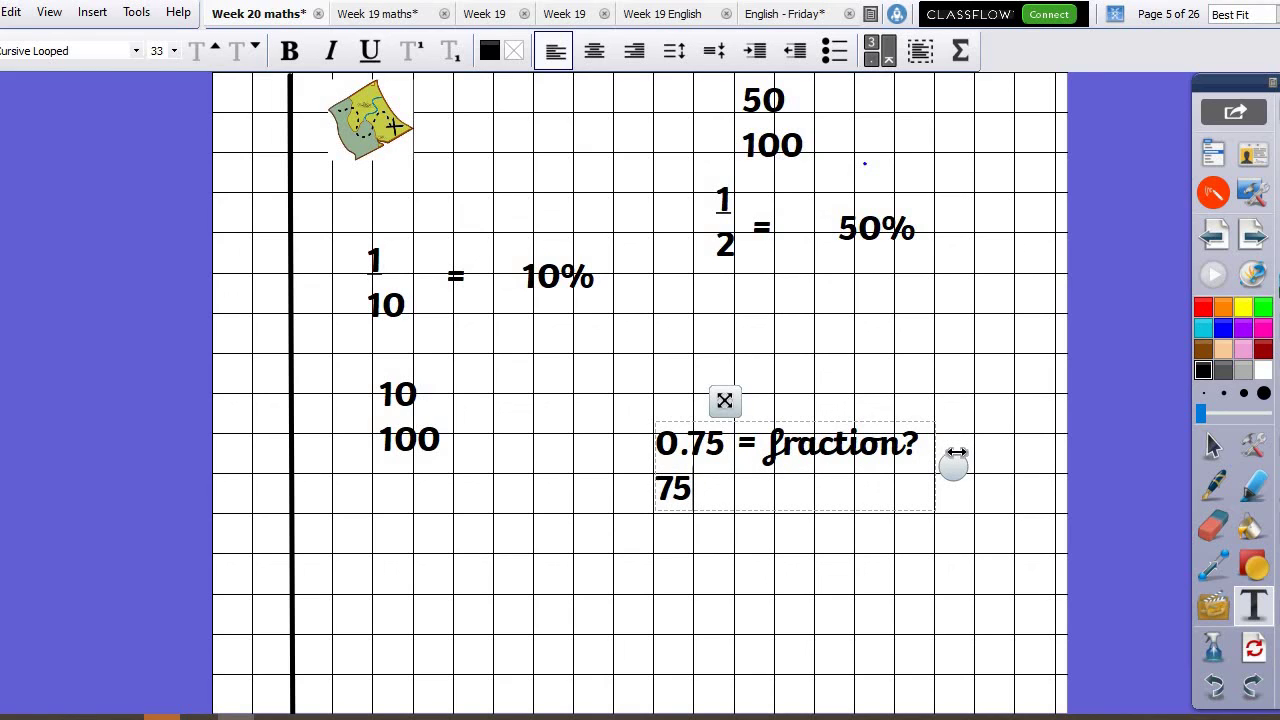
key(Return)
text(100)
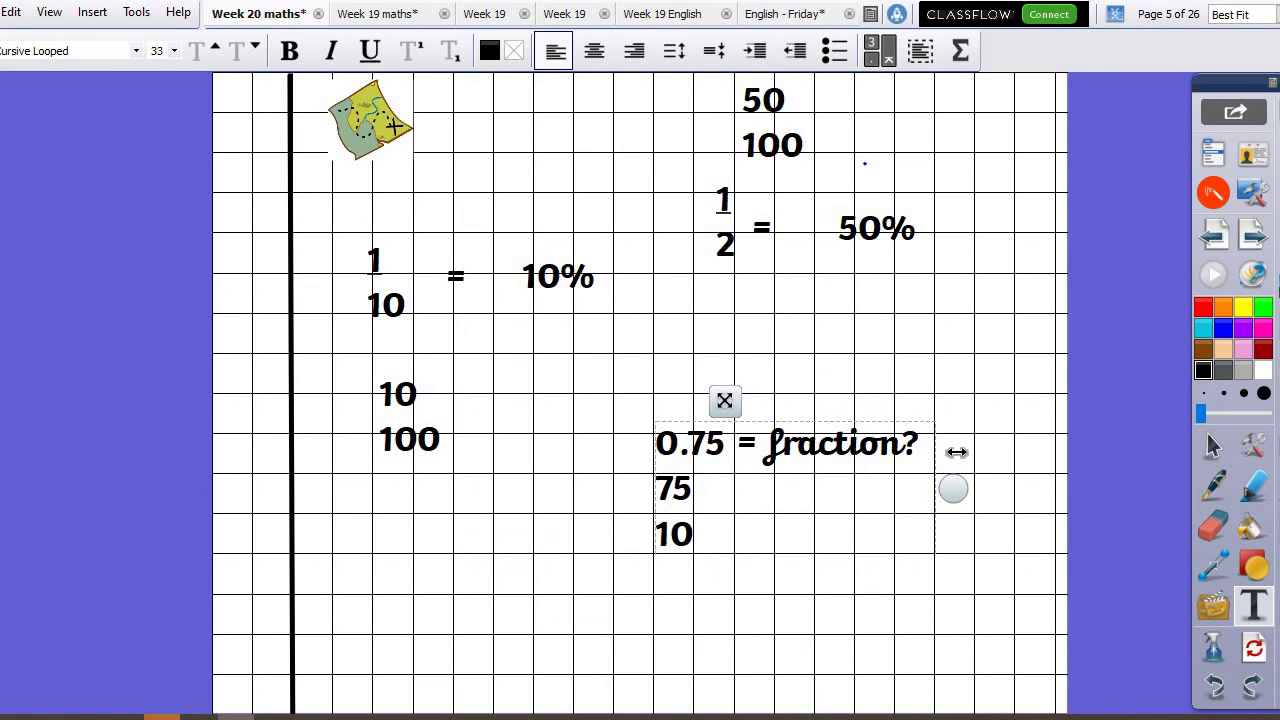
click(972, 500)
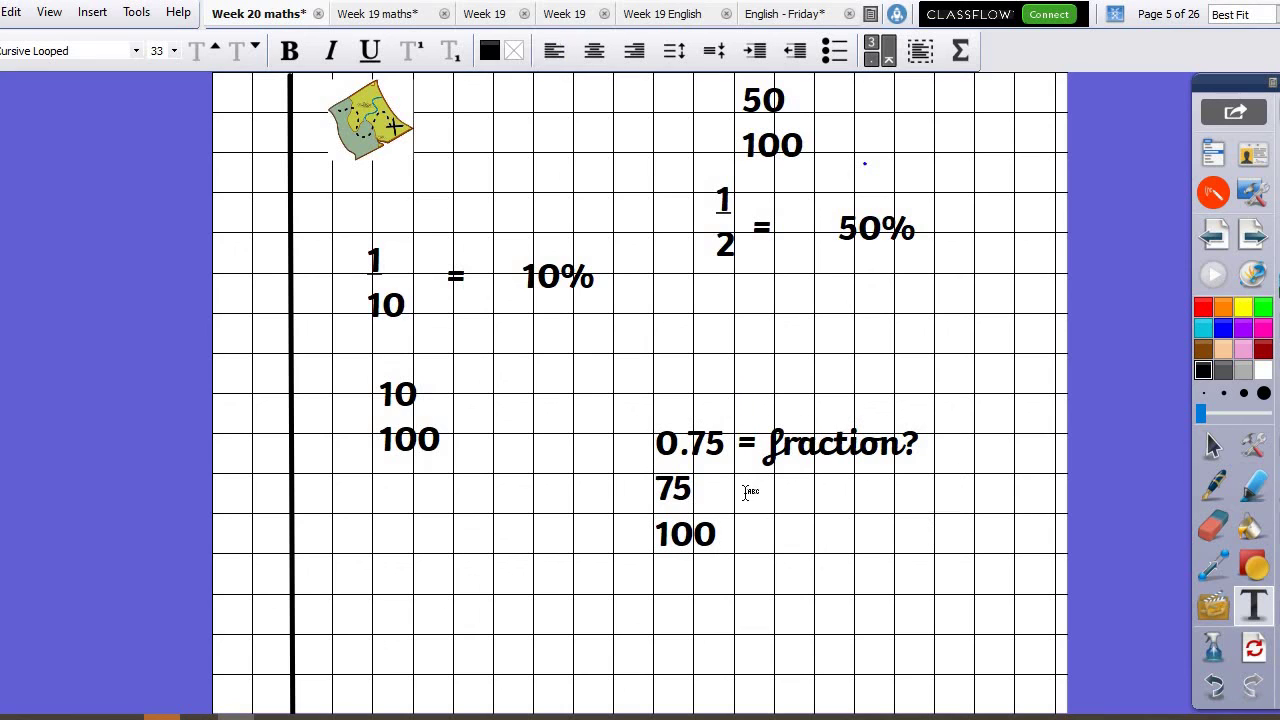
Add a 3 over 4 note just below 'fraction?' and move on to page 6.
click(790, 511)
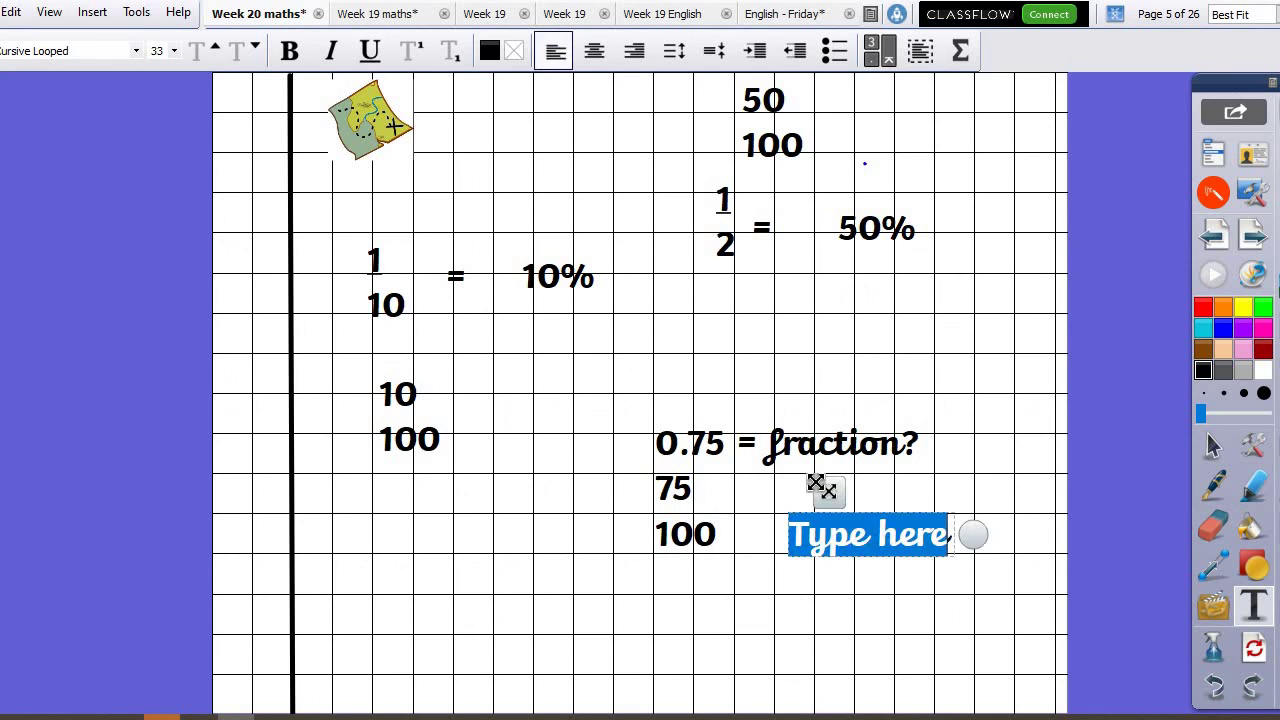
drag(829, 491, 850, 440)
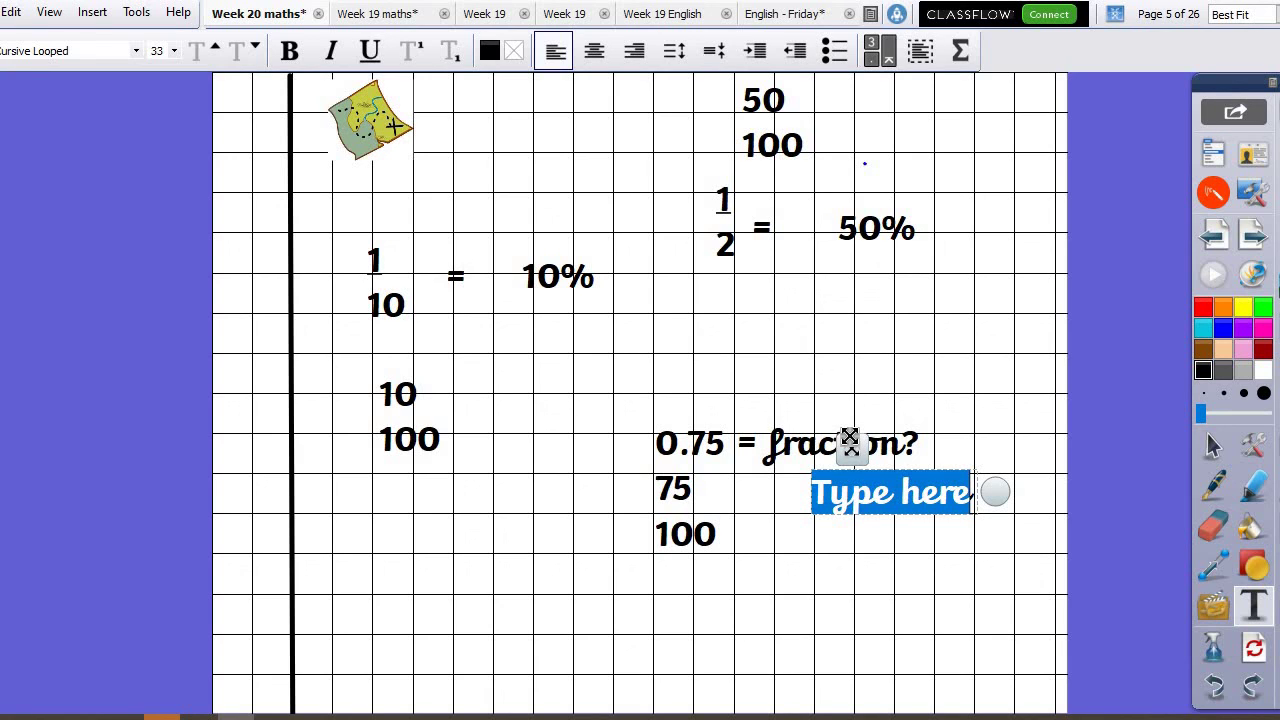
text(3)
key(Return)
text(4)
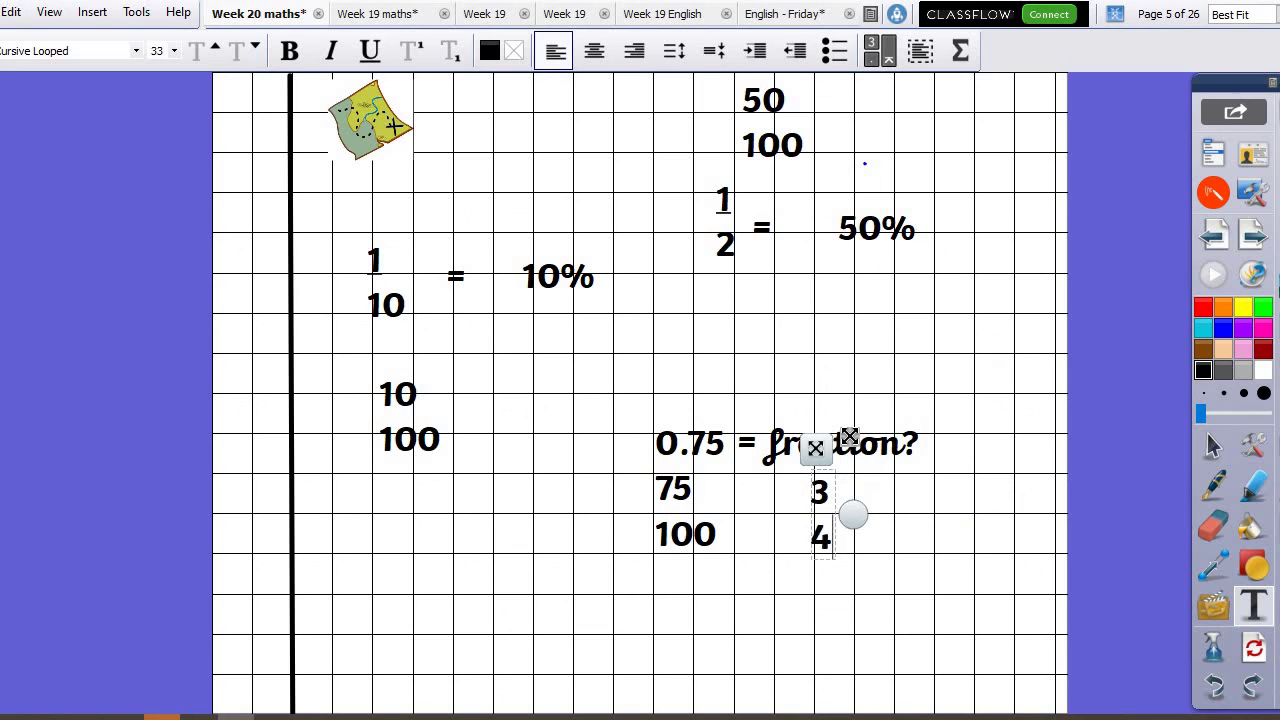
click(818, 648)
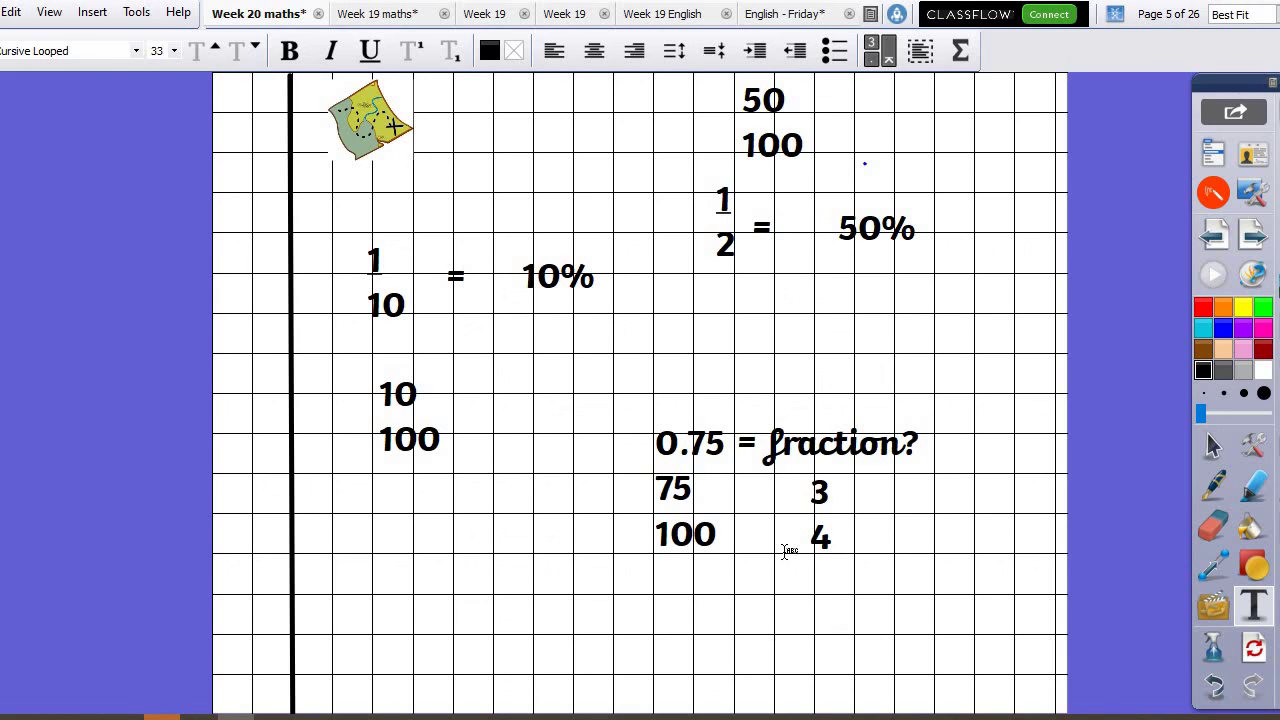
click(1260, 234)
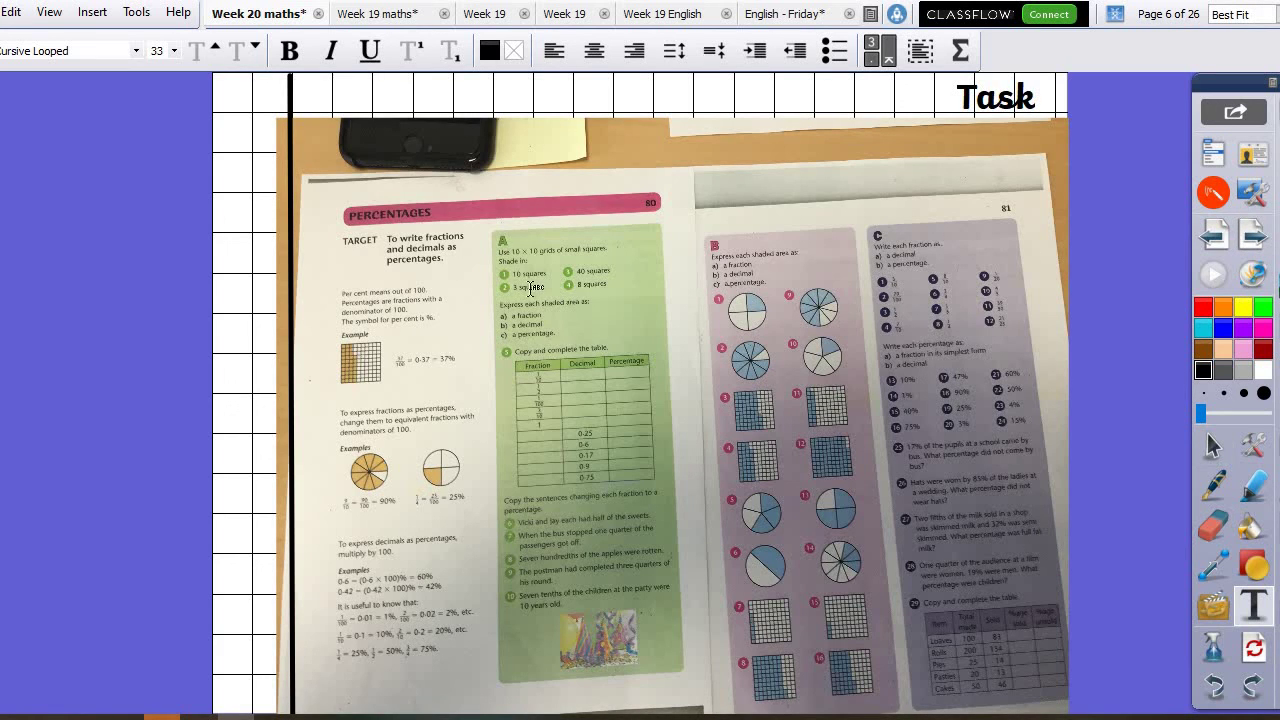
Switch from text entry to the Select arrow tool on the page 6 Task page.
click(1213, 447)
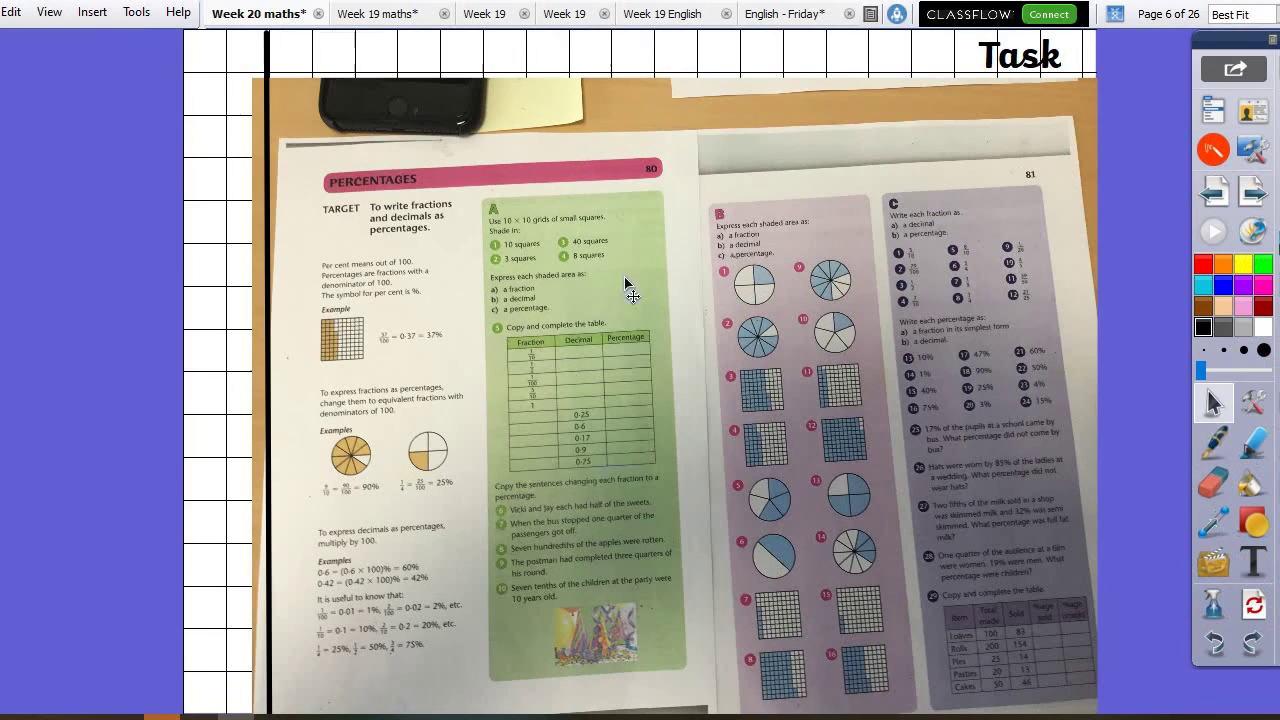